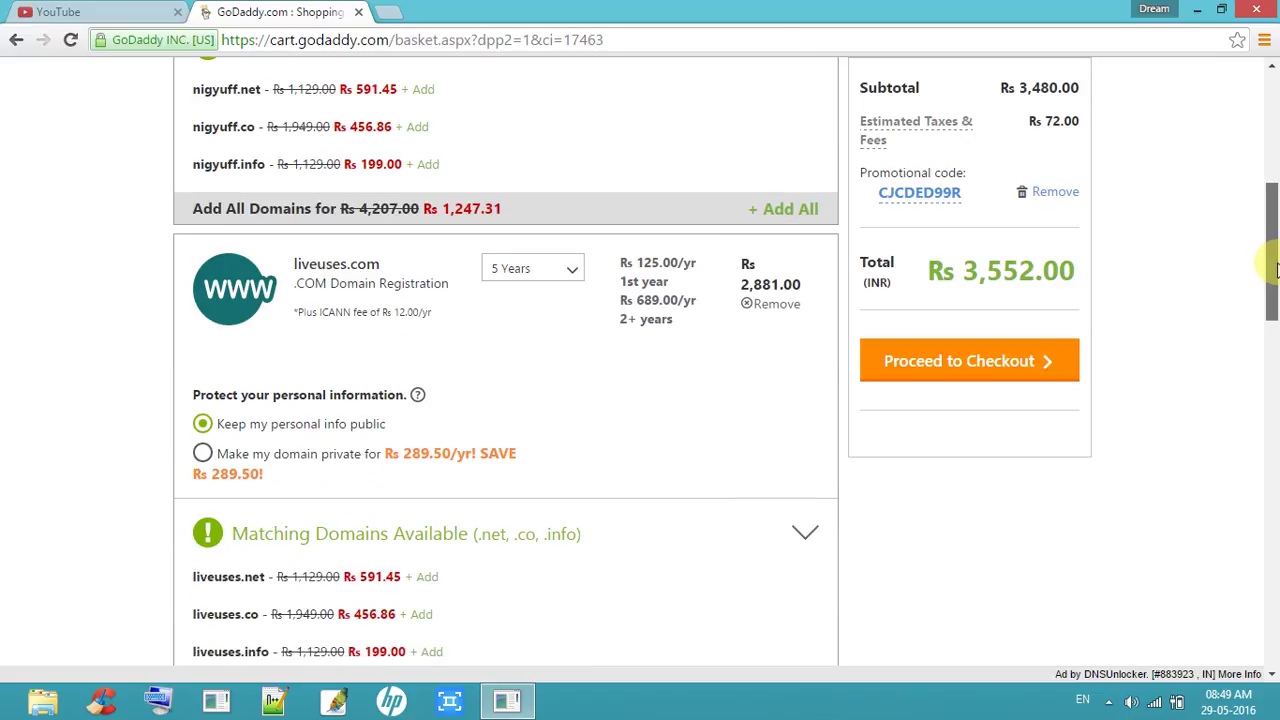
Step: Change the liveuses.com registration term from 5 Years to 1 Year
click(578, 274)
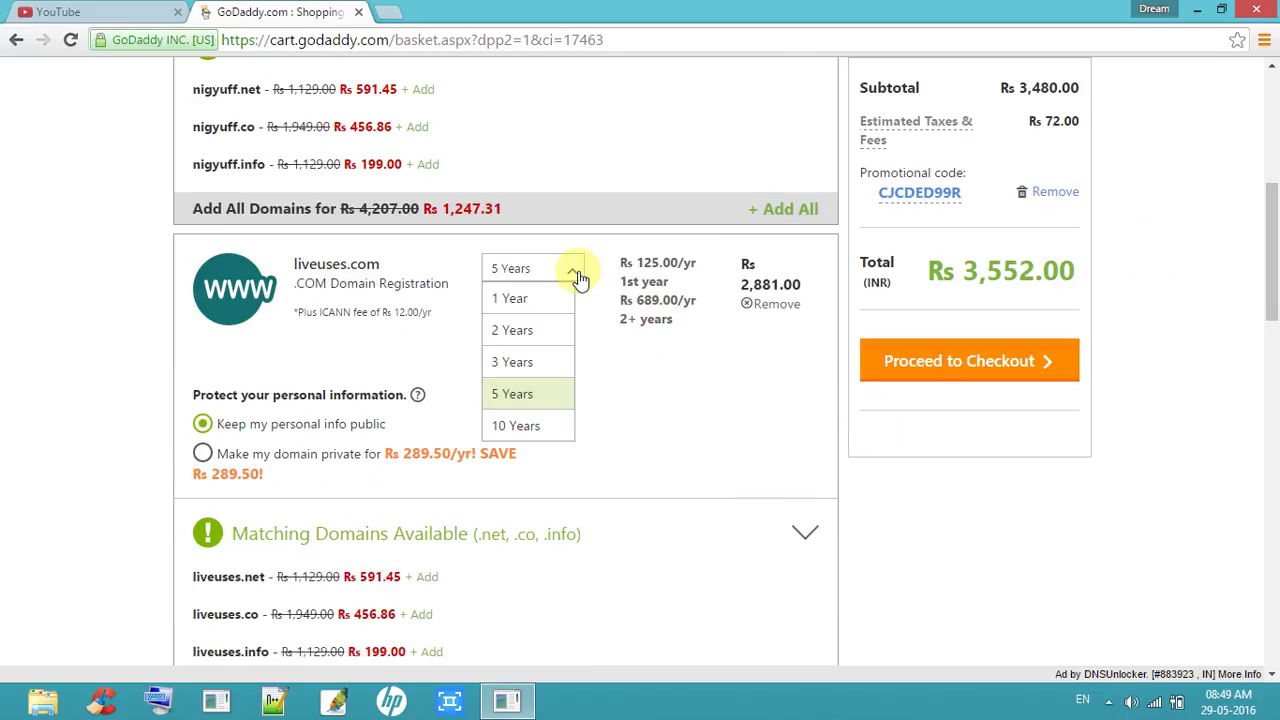
click(567, 296)
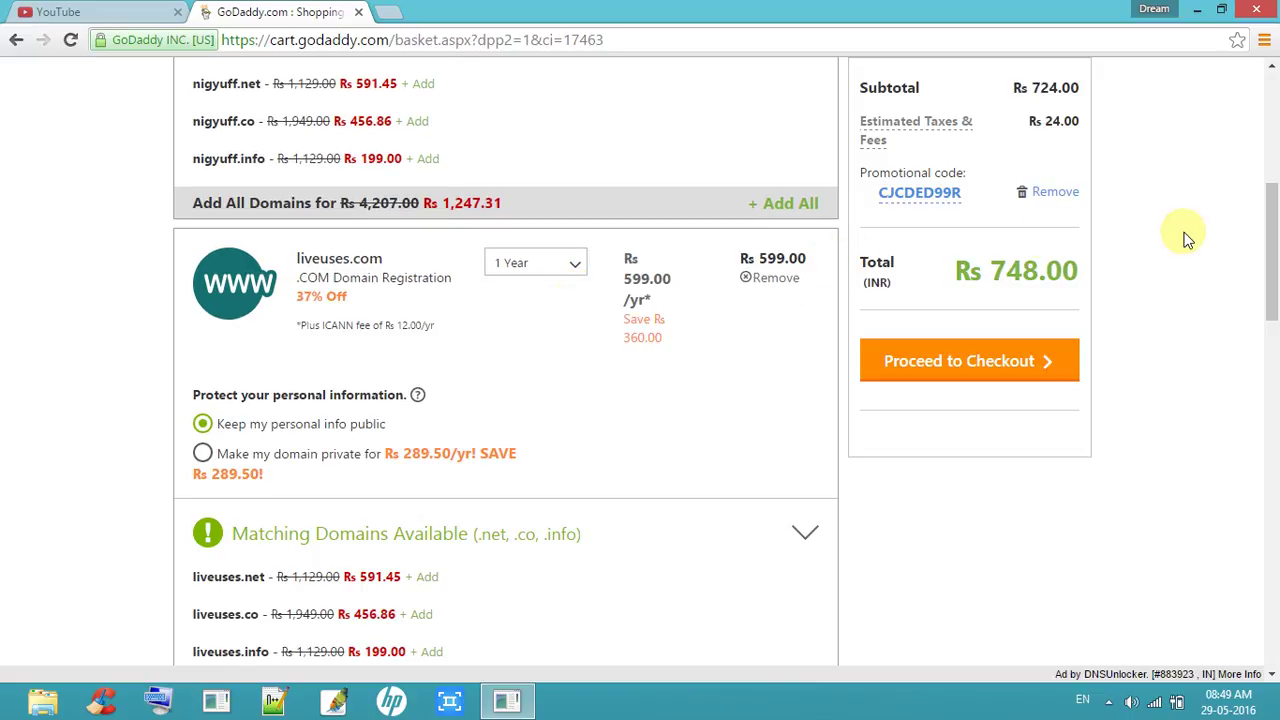
drag(1268, 243, 1268, 150)
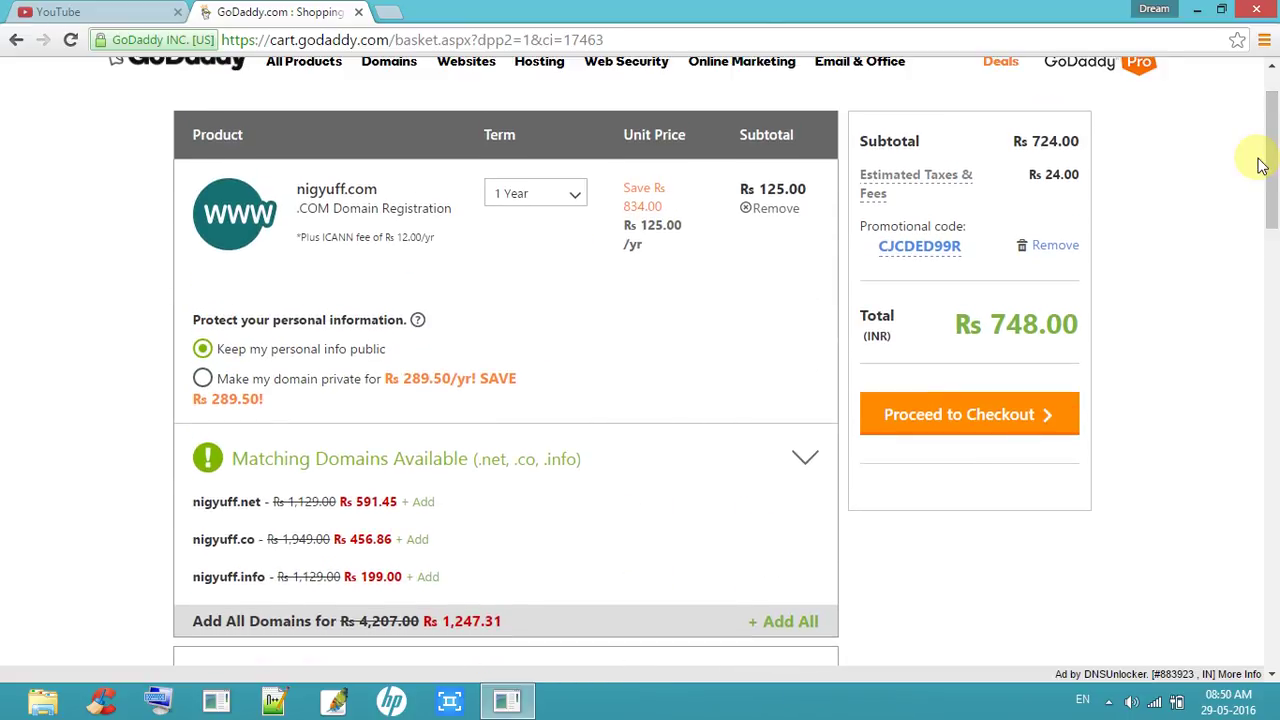
scroll(1275, 160, up, 1)
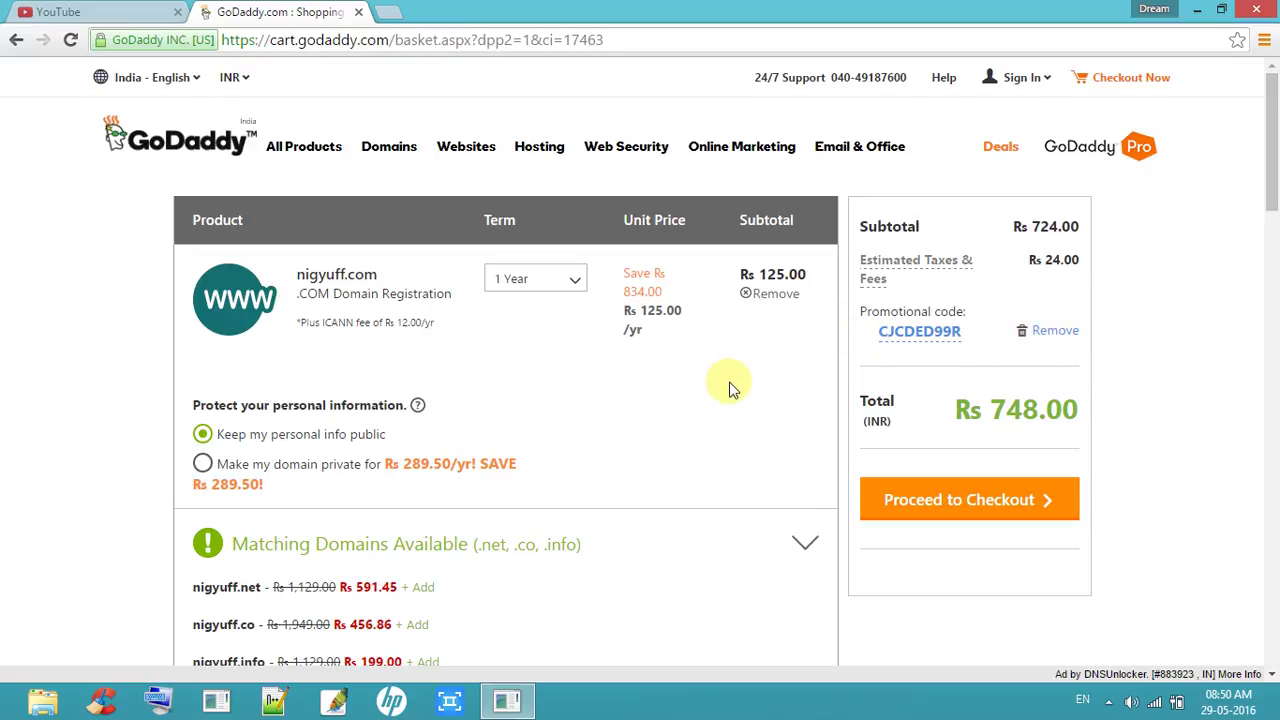
Step: Remove the other domain so the cart holds only liveuses.com at Rs 137.00
click(1108, 701)
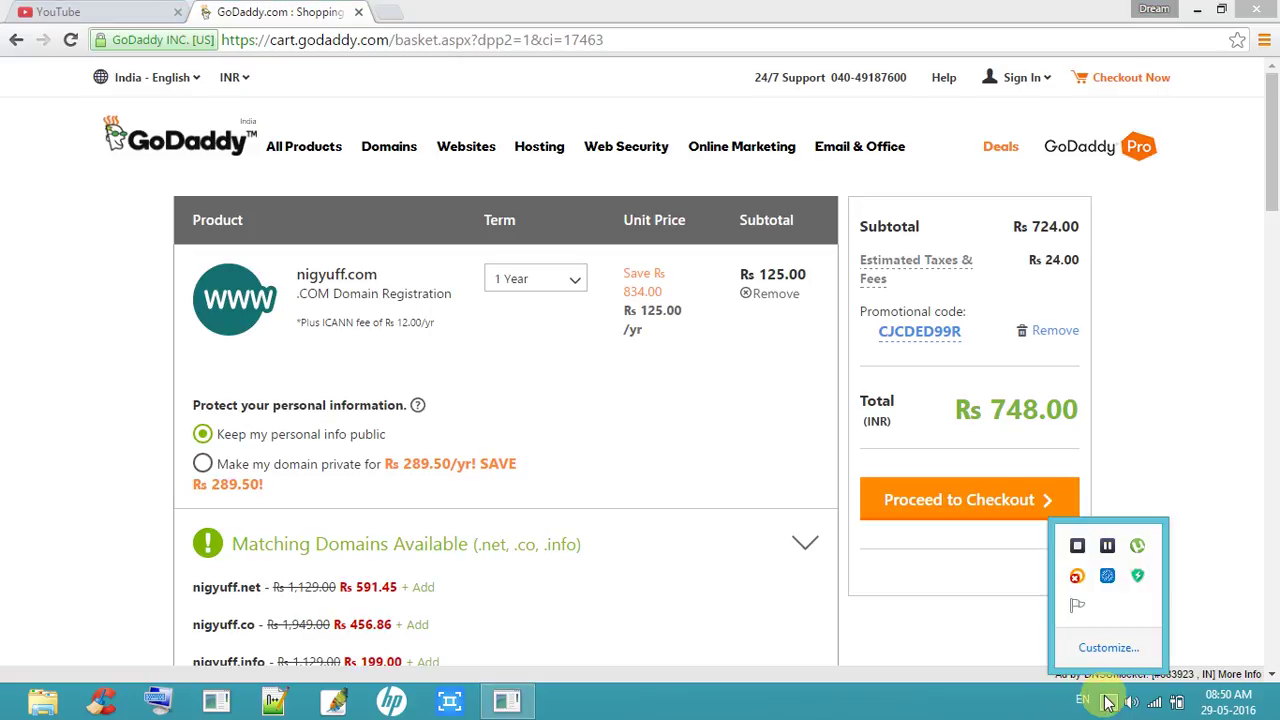
click(1108, 546)
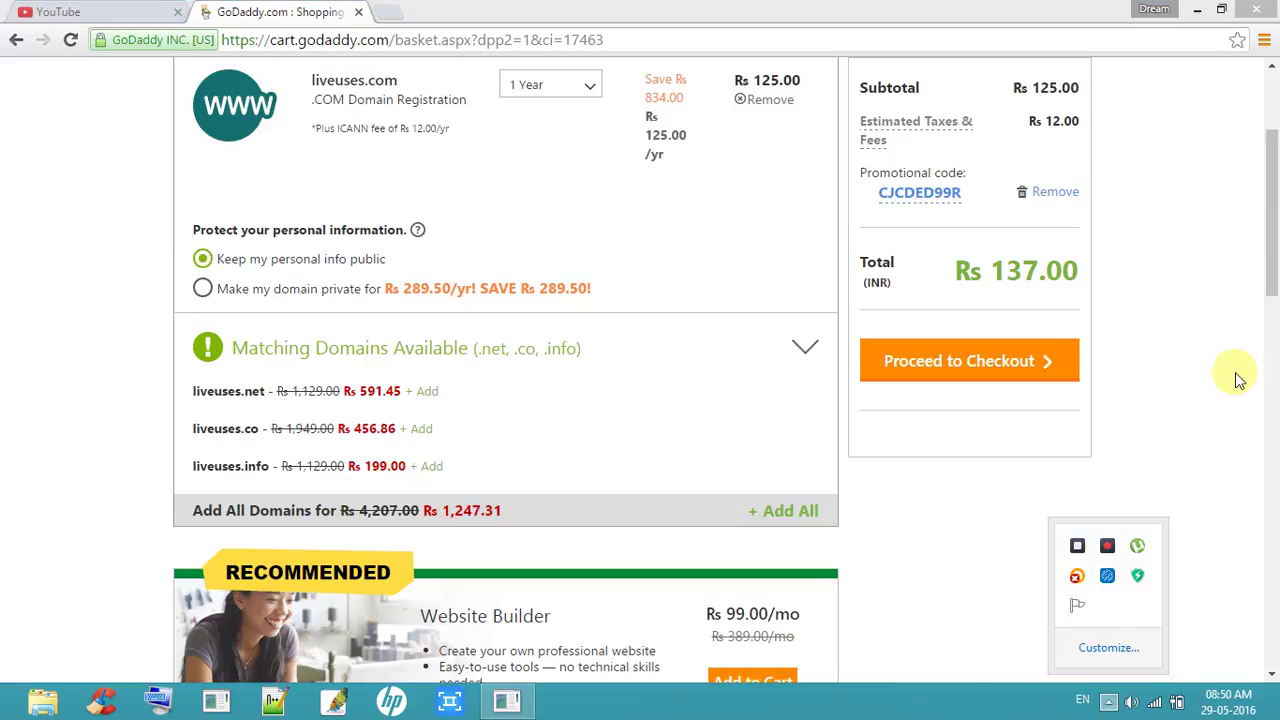
mouse_move(1272, 222)
mouse_down()
mouse_move(1272, 155)
mouse_move(1275, 212)
mouse_up()
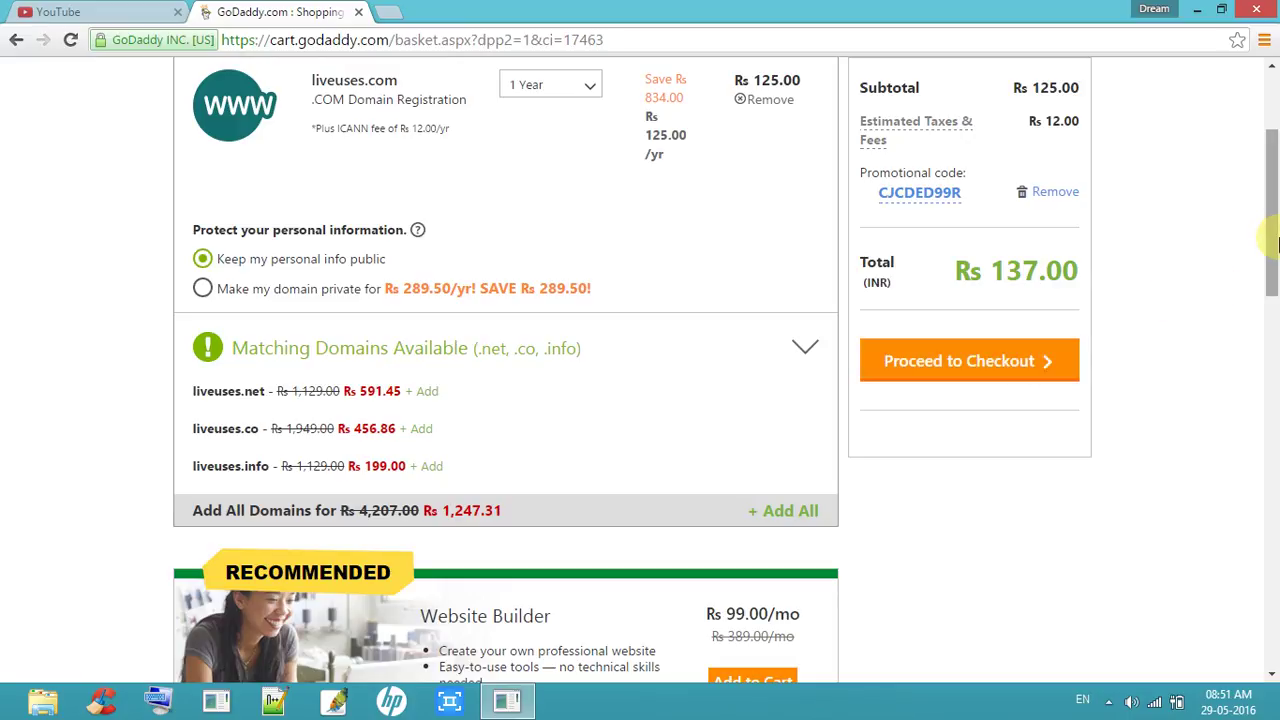
scroll(1275, 245, down, 3)
scroll(1275, 245, up, 4)
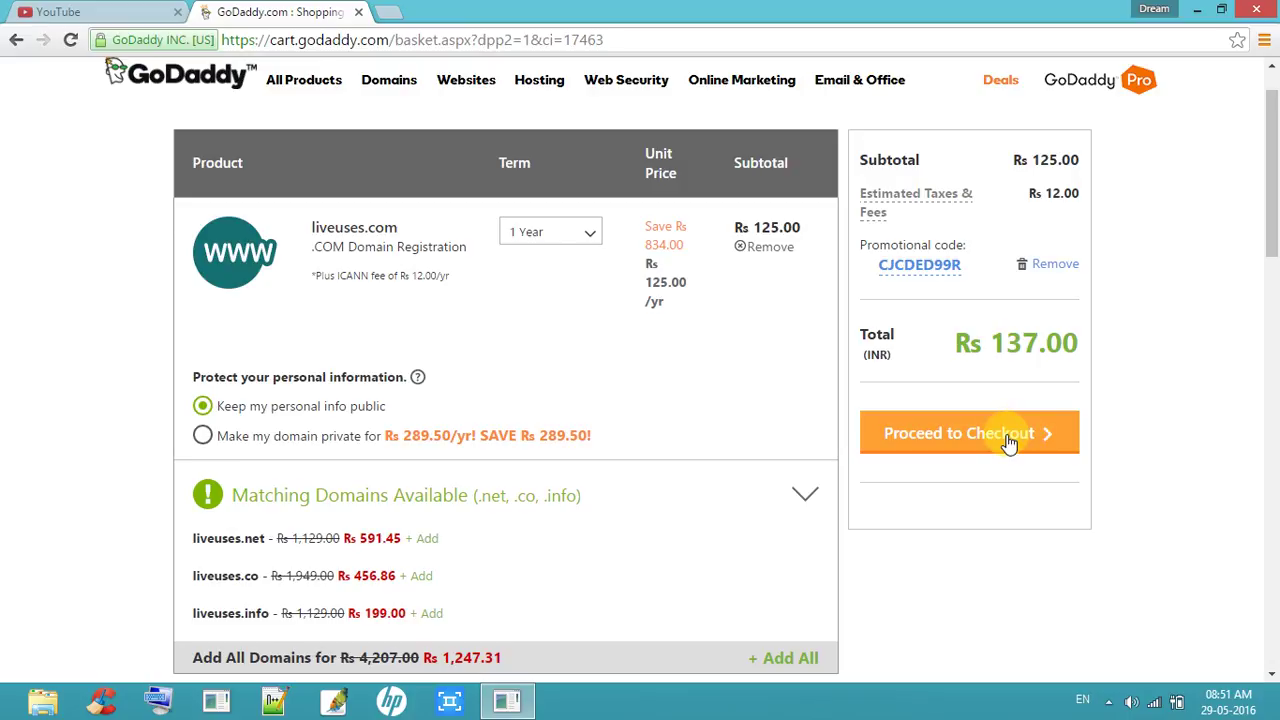
Step: Proceed from the cart to checkout
click(1108, 700)
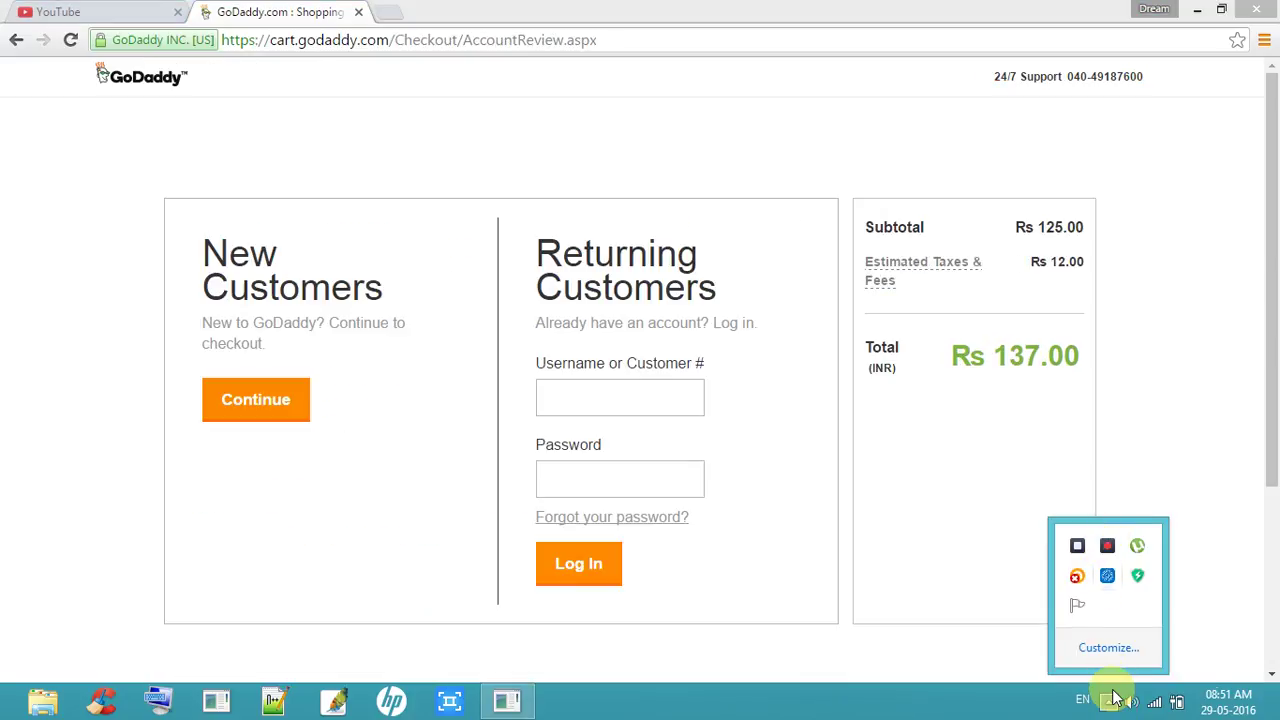
click(1113, 701)
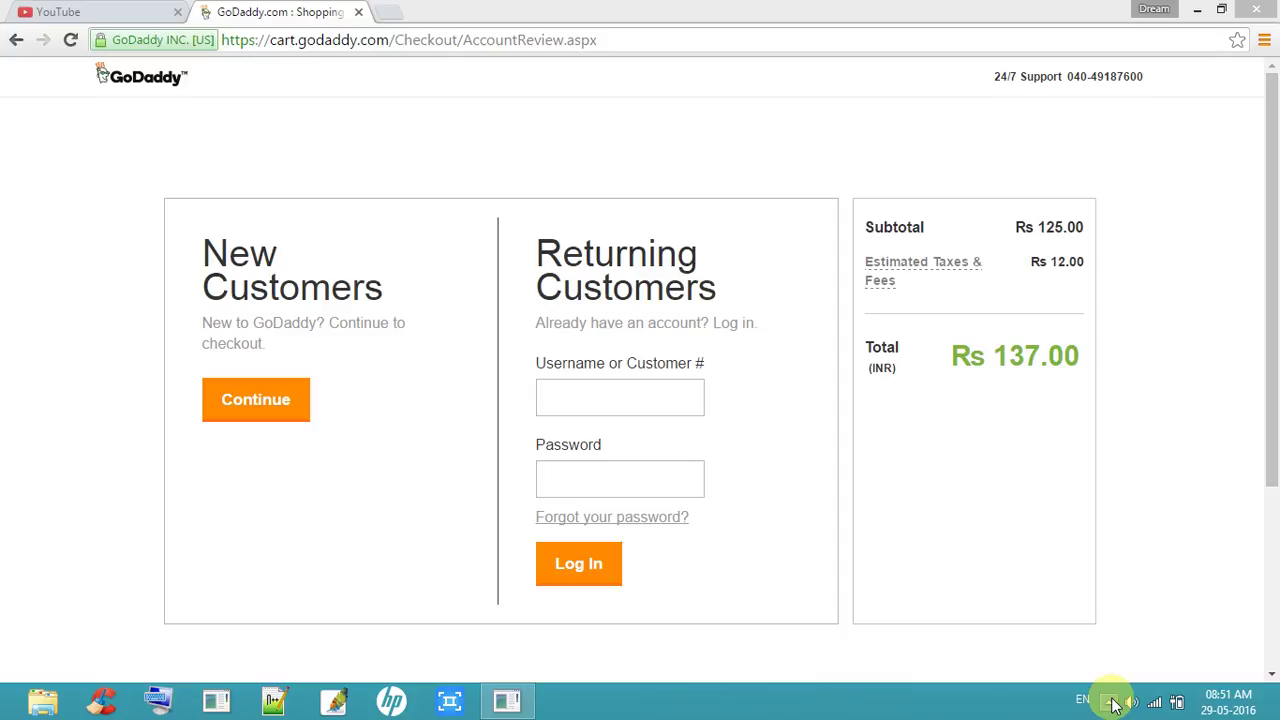
click(1275, 297)
drag(1275, 297, 1275, 339)
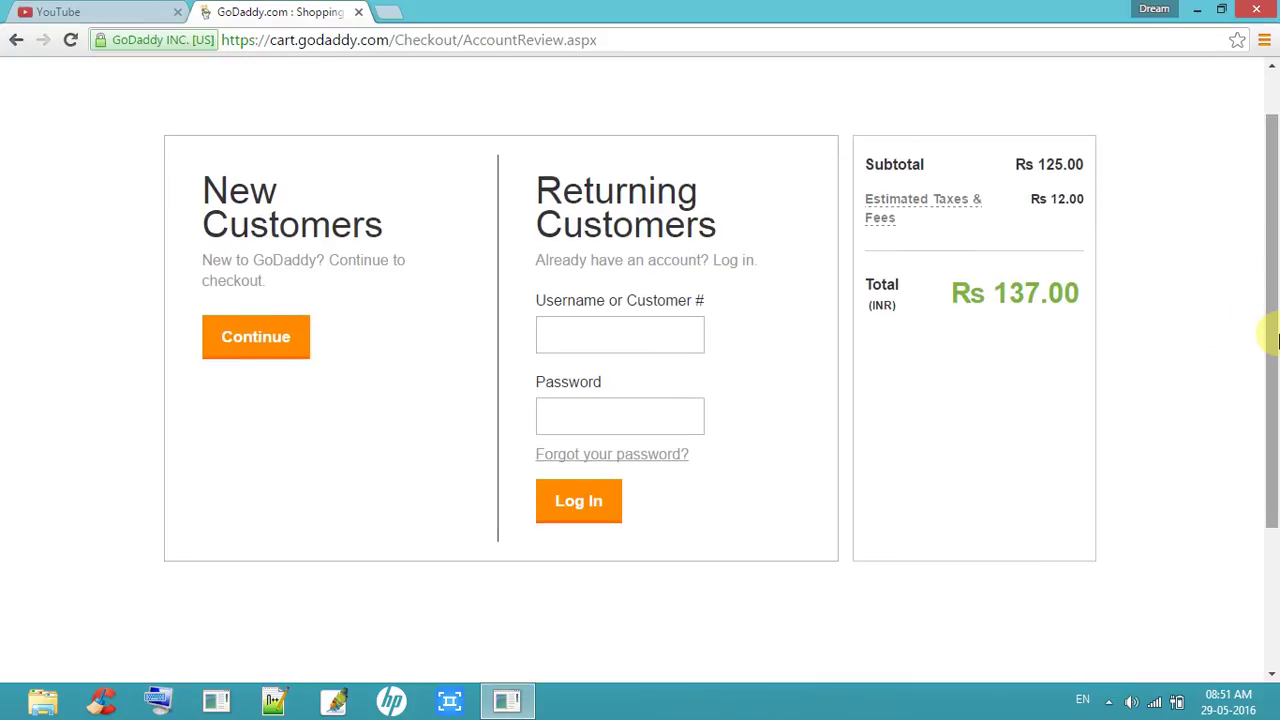
Step: Continue as a new customer to the blank Billing Information form
click(288, 338)
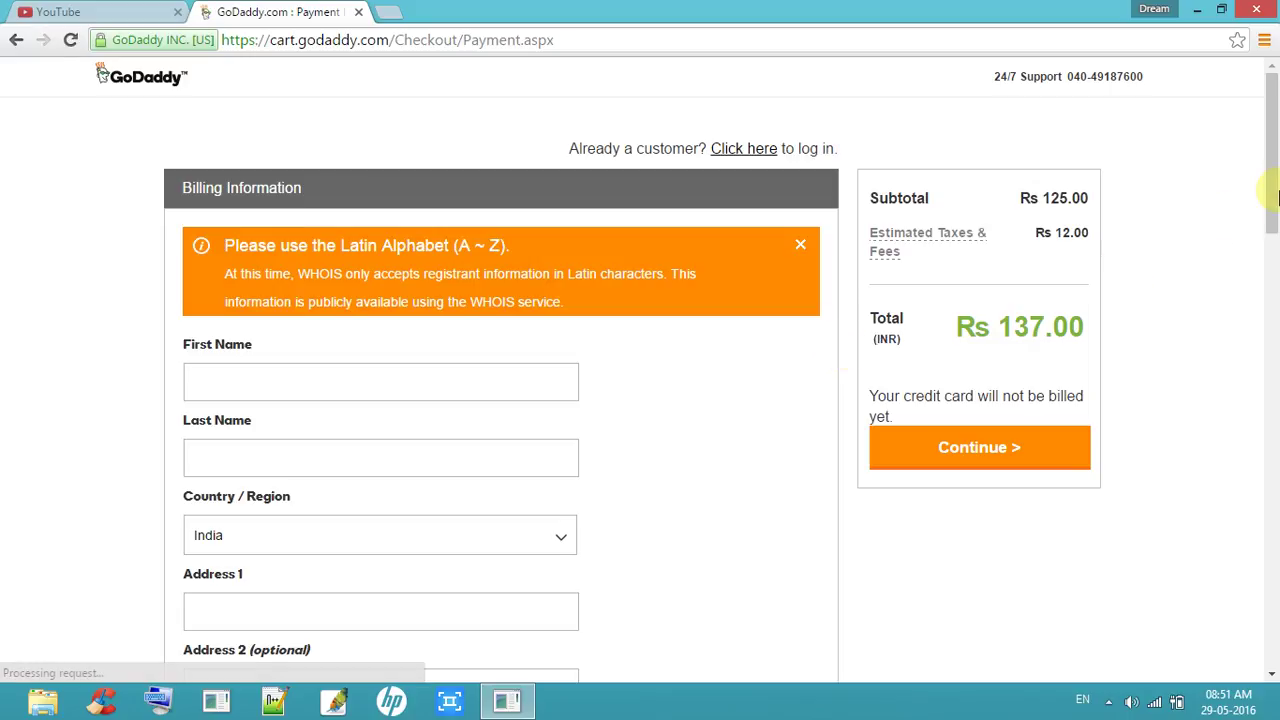
scroll(1271, 240, down, 3)
scroll(1275, 255, down, 3)
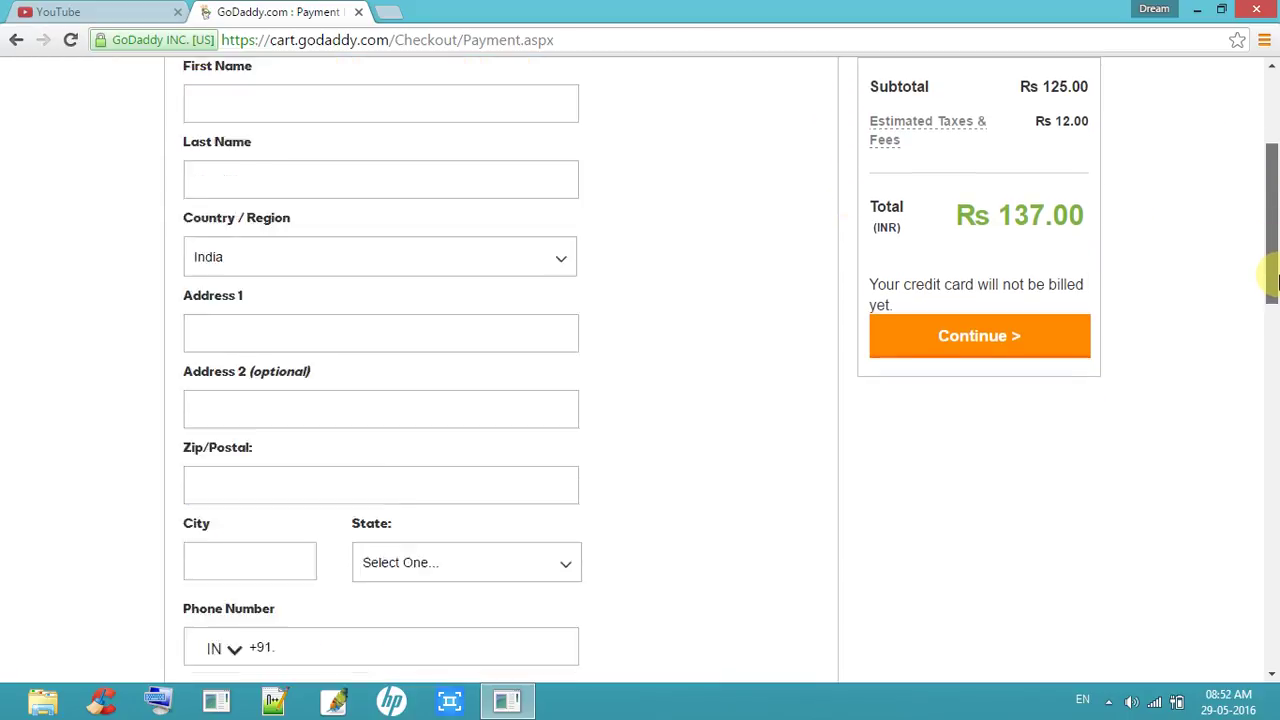
scroll(1275, 258, up, 3)
drag(1276, 260, 1276, 228)
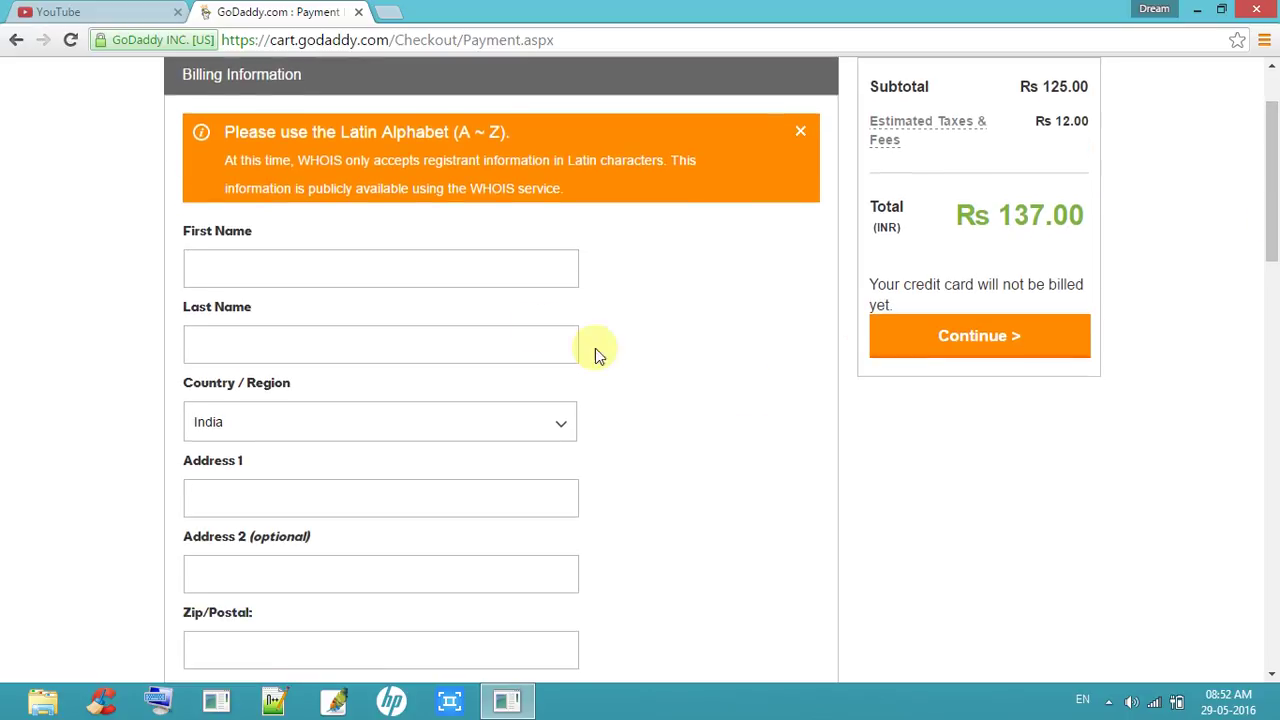
Step: Enter the buyer's first name and last name in the billing form
click(544, 258)
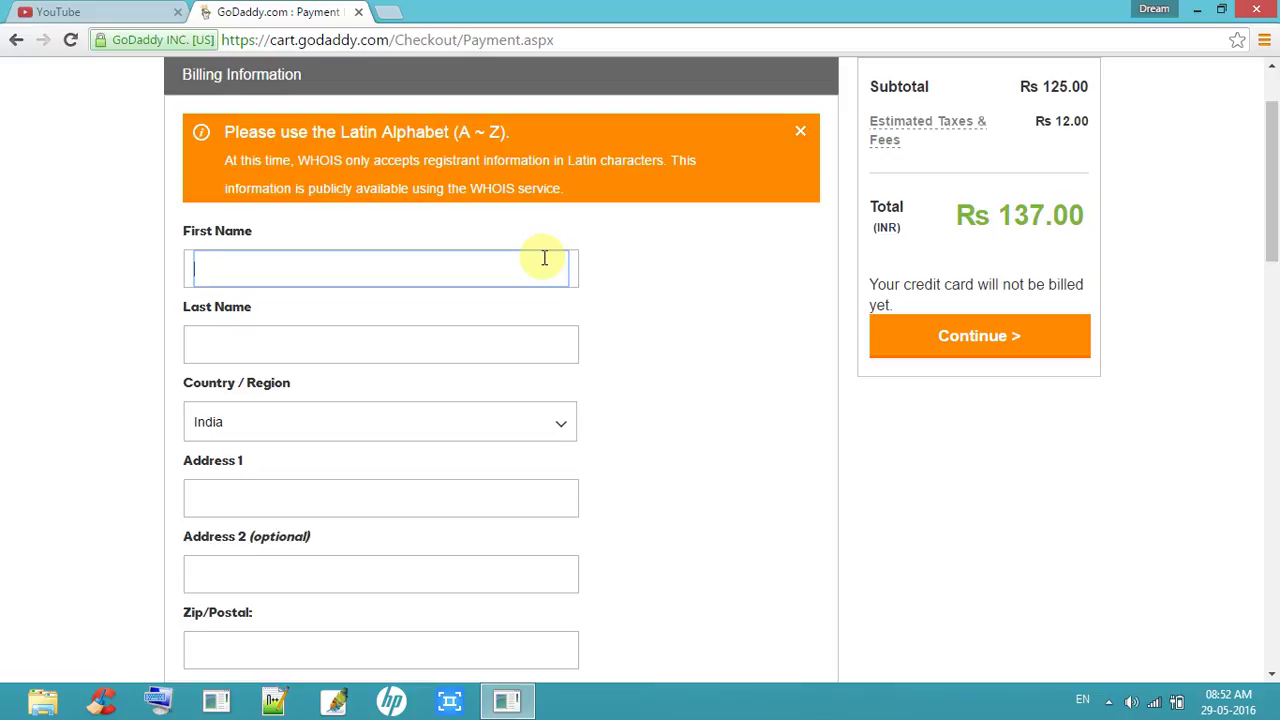
click(415, 338)
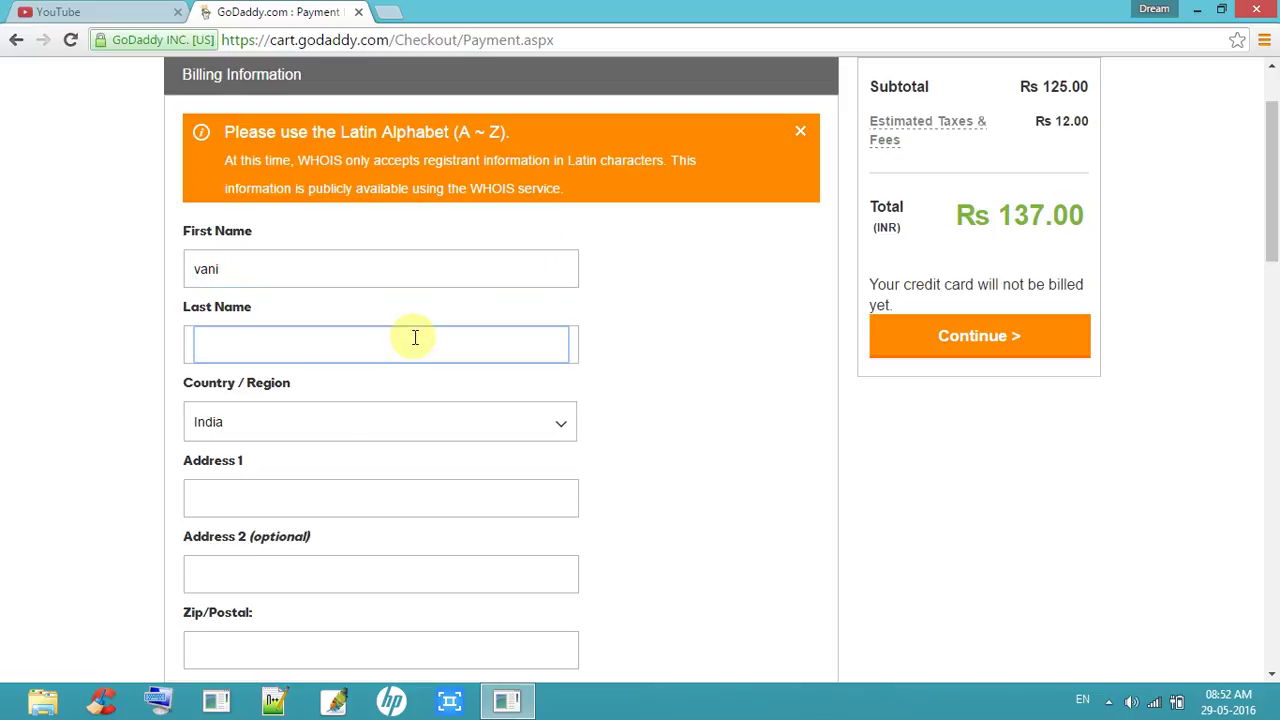
Step: Keep India as the billing country and move to the first address line
click(396, 422)
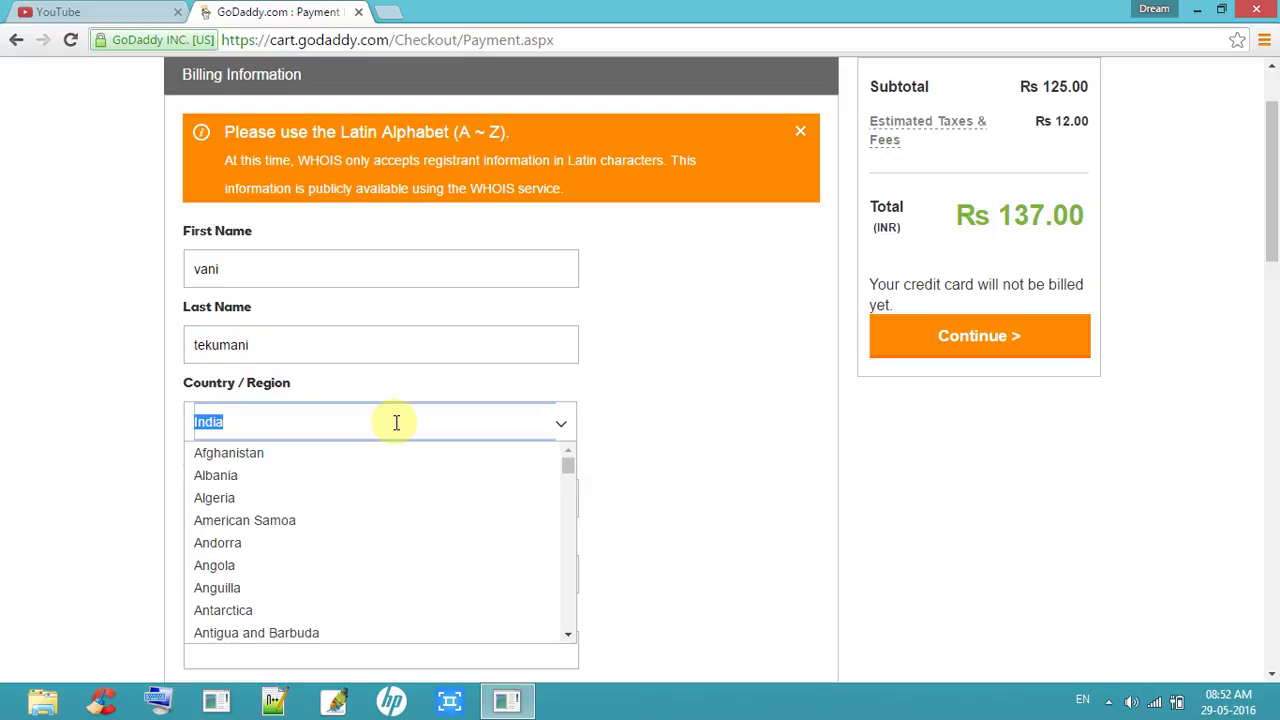
click(396, 422)
click(518, 501)
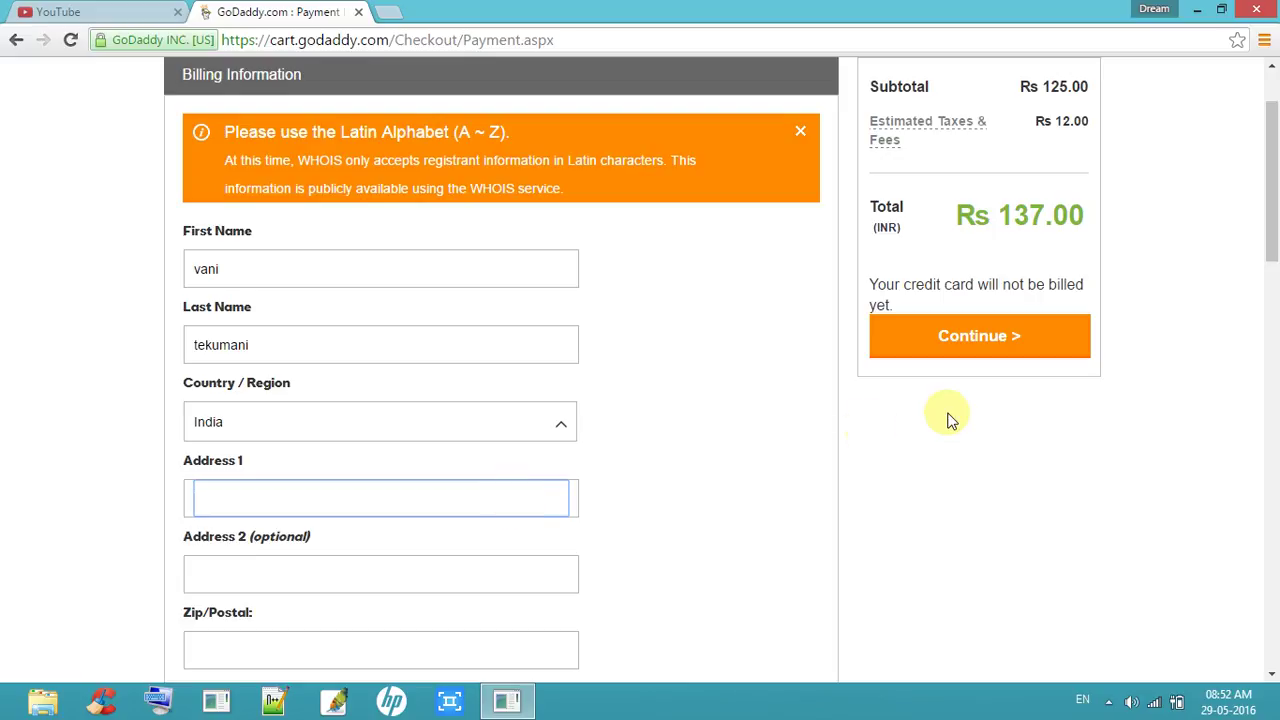
drag(1271, 232, 1271, 302)
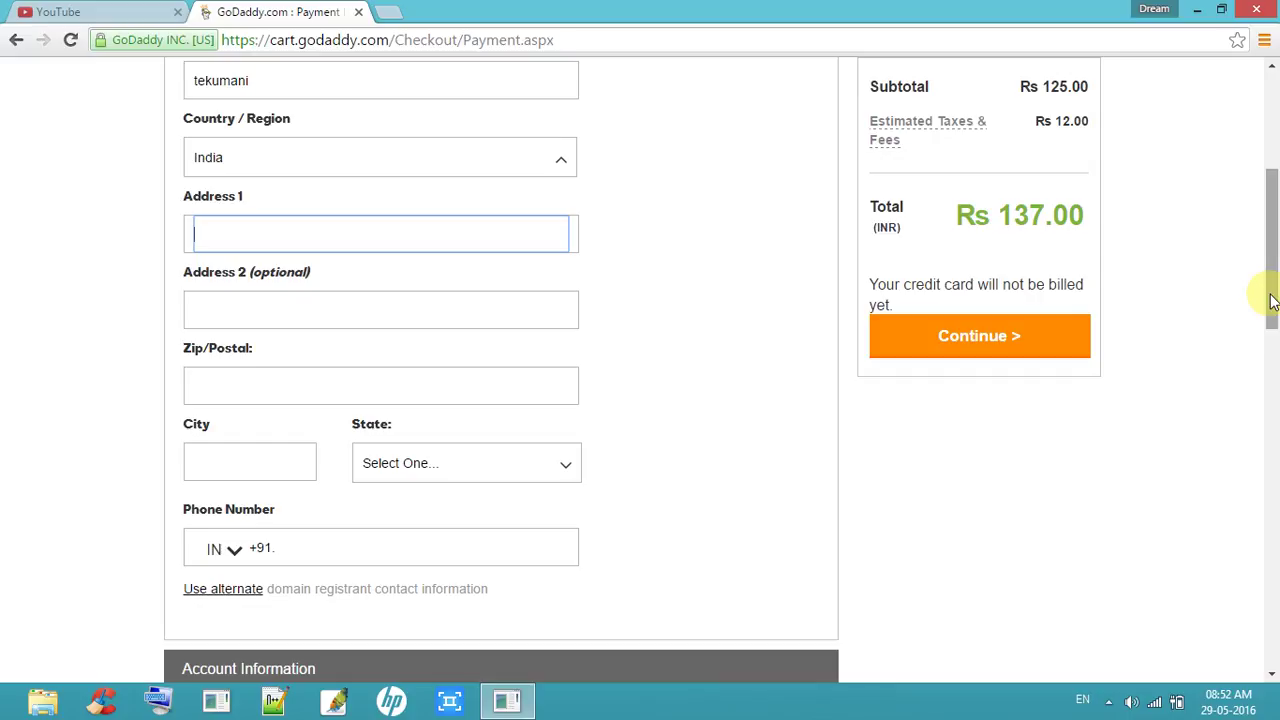
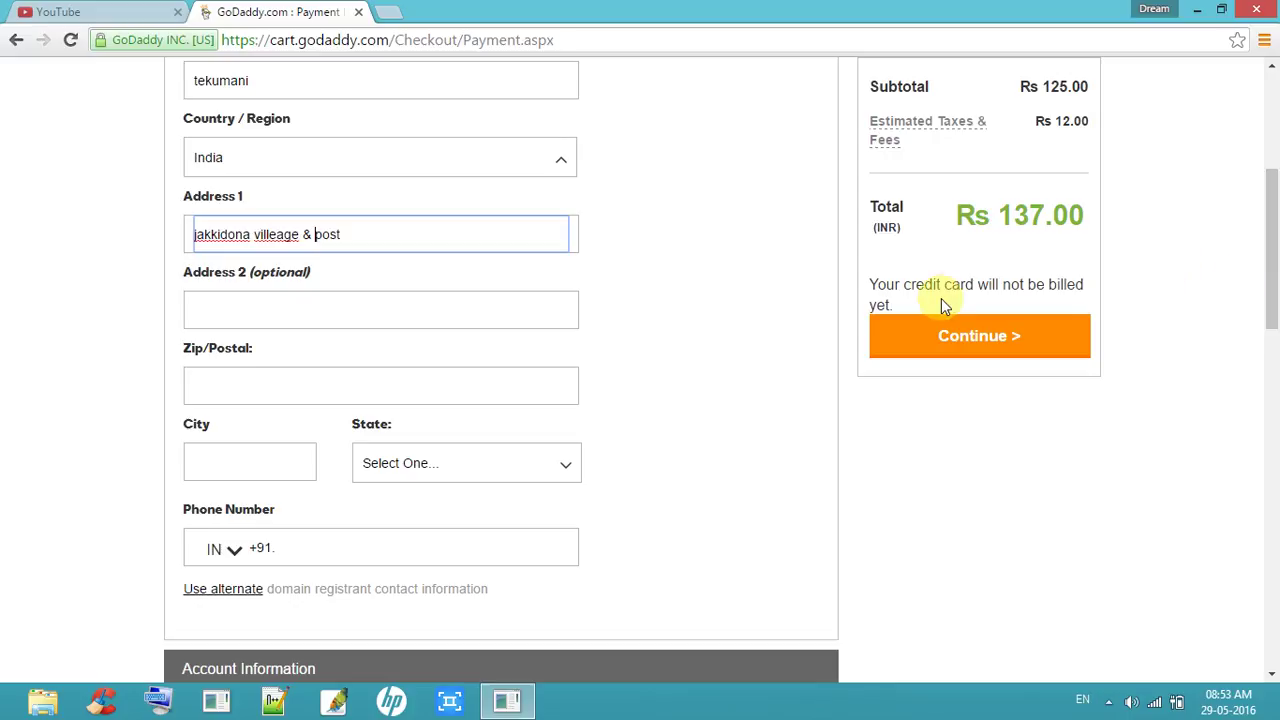
Step: Type the first address line with the village, post office and district details
click(453, 245)
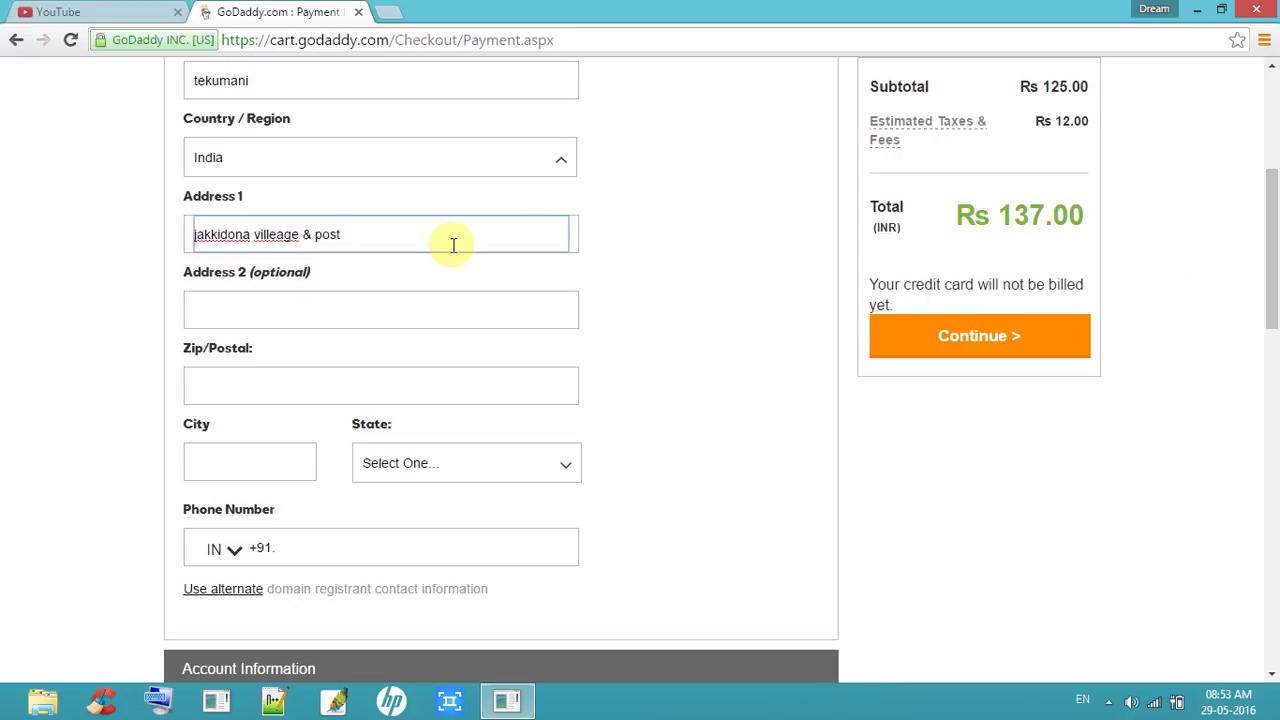
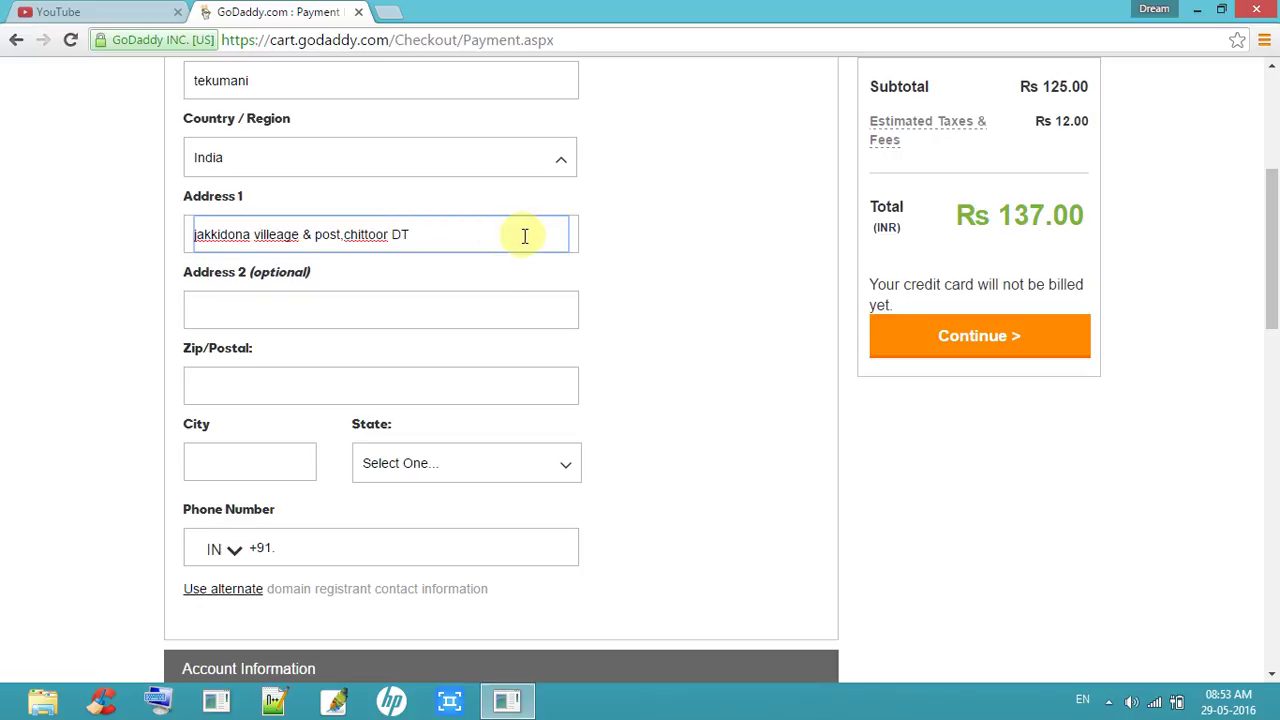
click(491, 314)
click(491, 250)
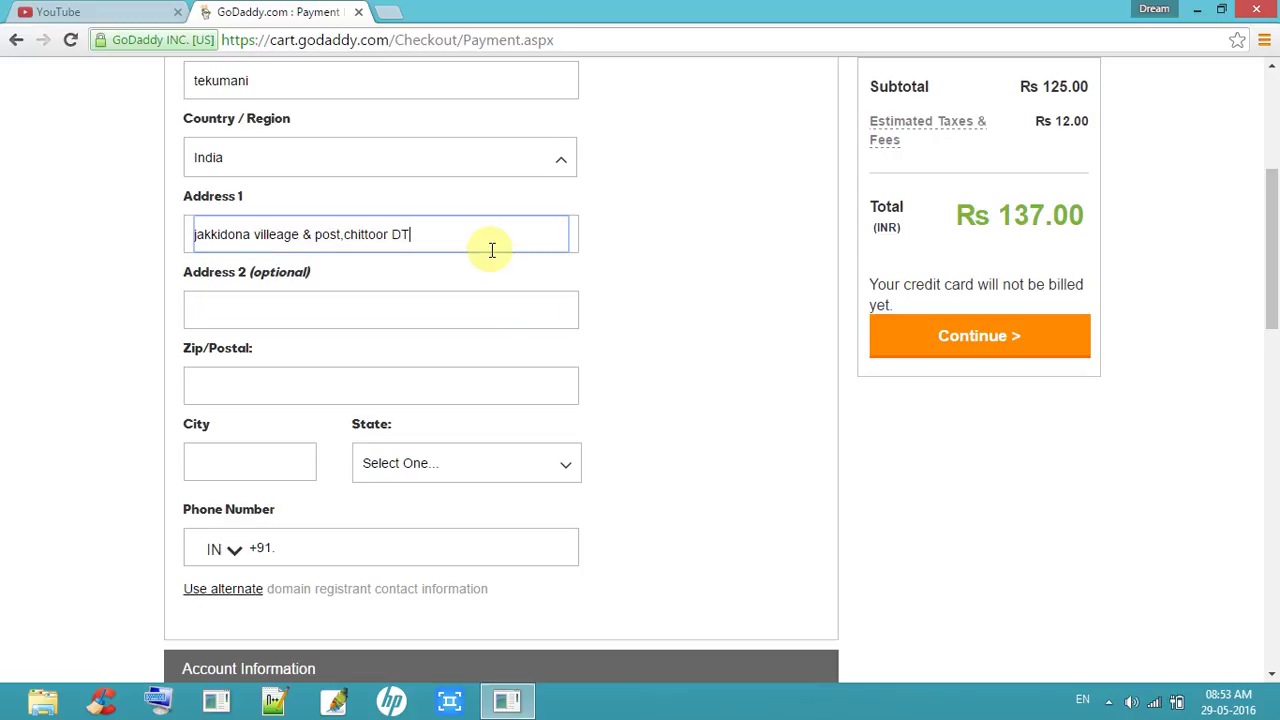
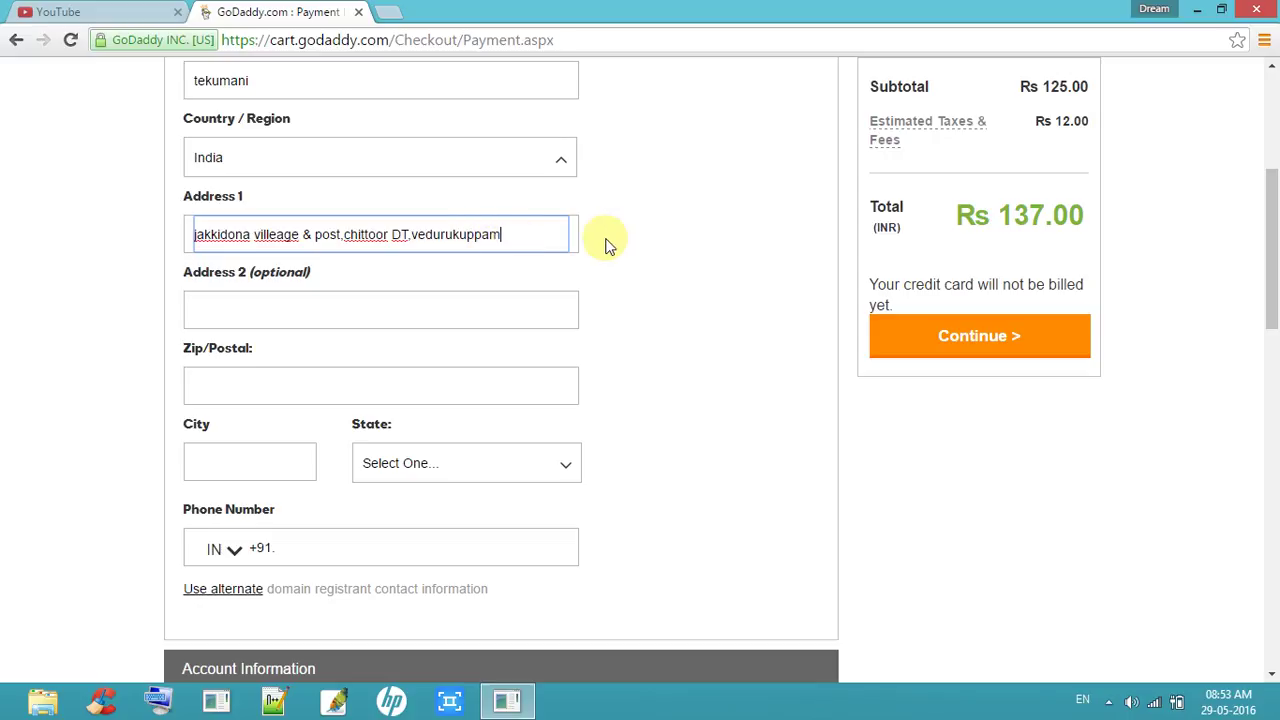
scroll(1275, 250, up, 2)
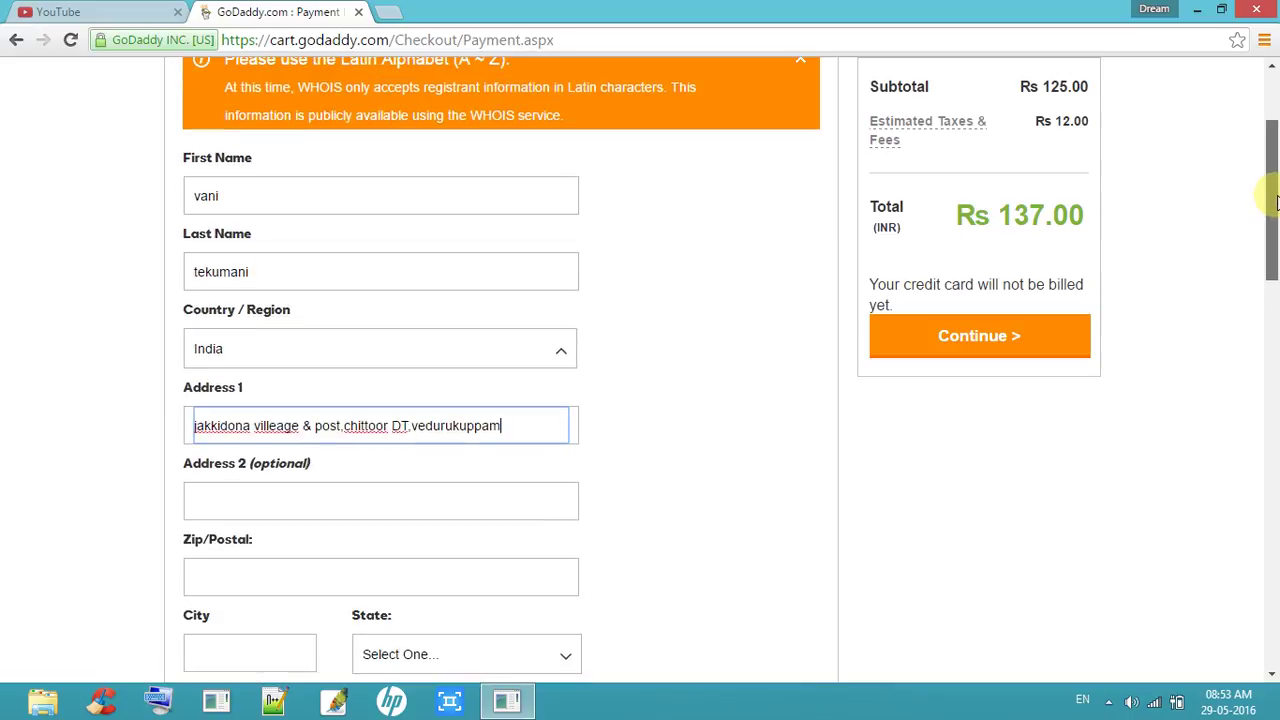
Step: Replace the billing first and last name with the correct customer's name
click(550, 191)
key(BackSpace)
key(ctrl+a)
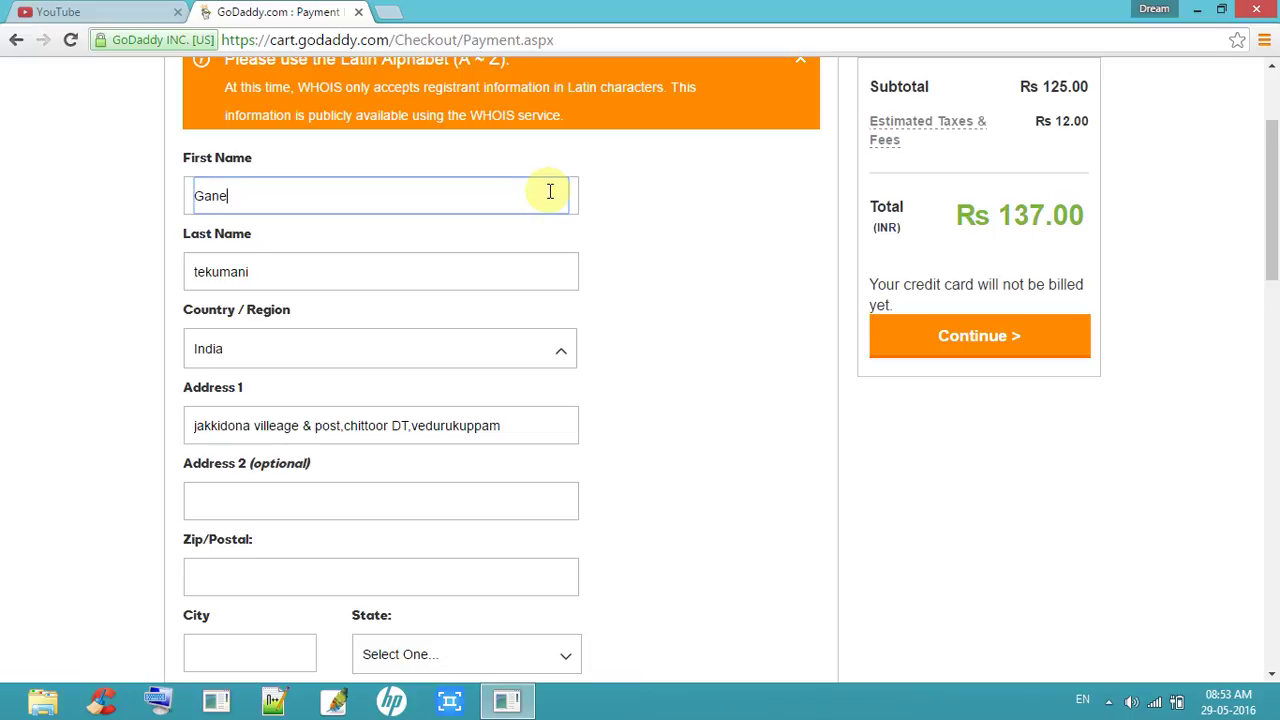
click(484, 262)
key(BackSpace)
key(ctrl+a)
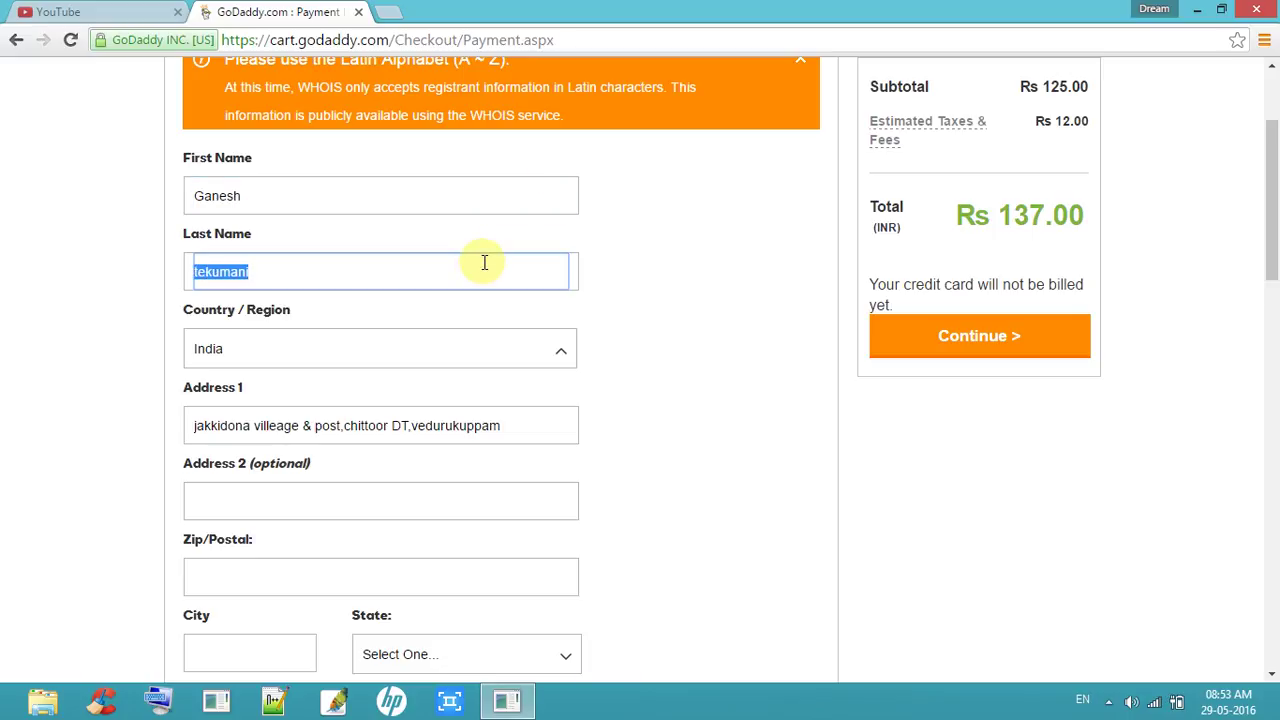
Step: Add 'mandal' to the first address line and start entering the postal code
drag(1274, 192, 1277, 260)
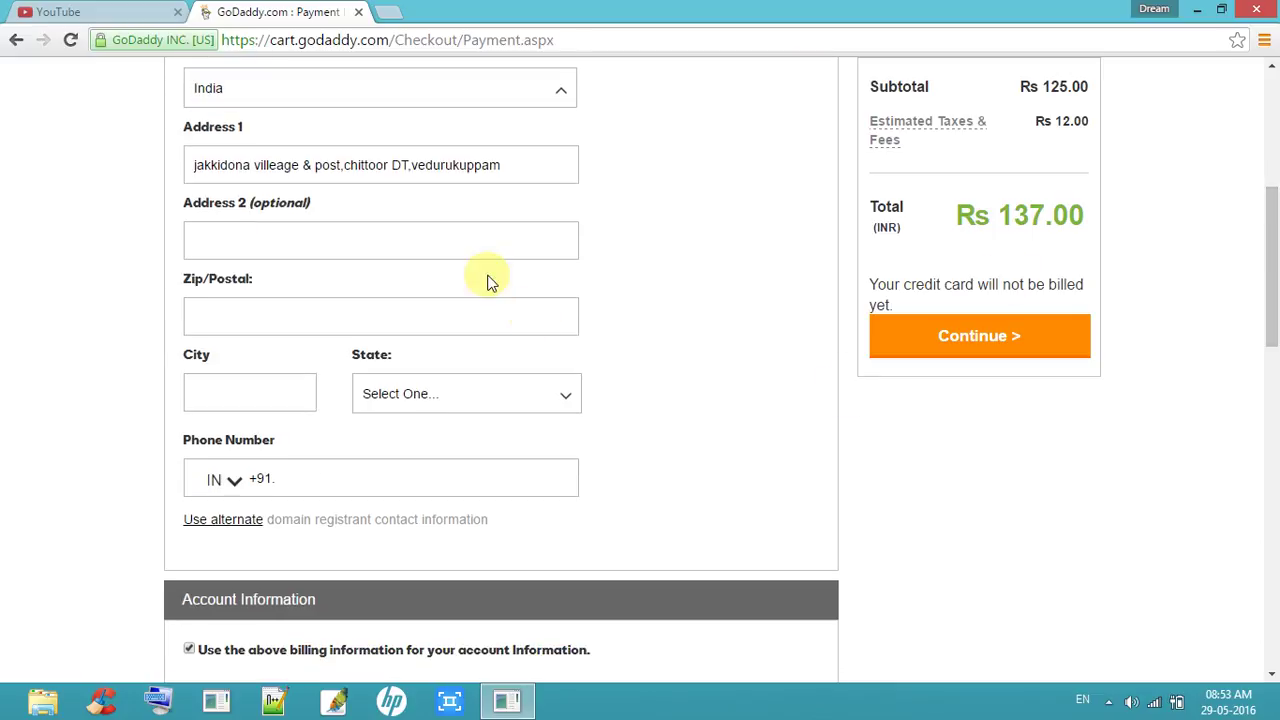
click(520, 172)
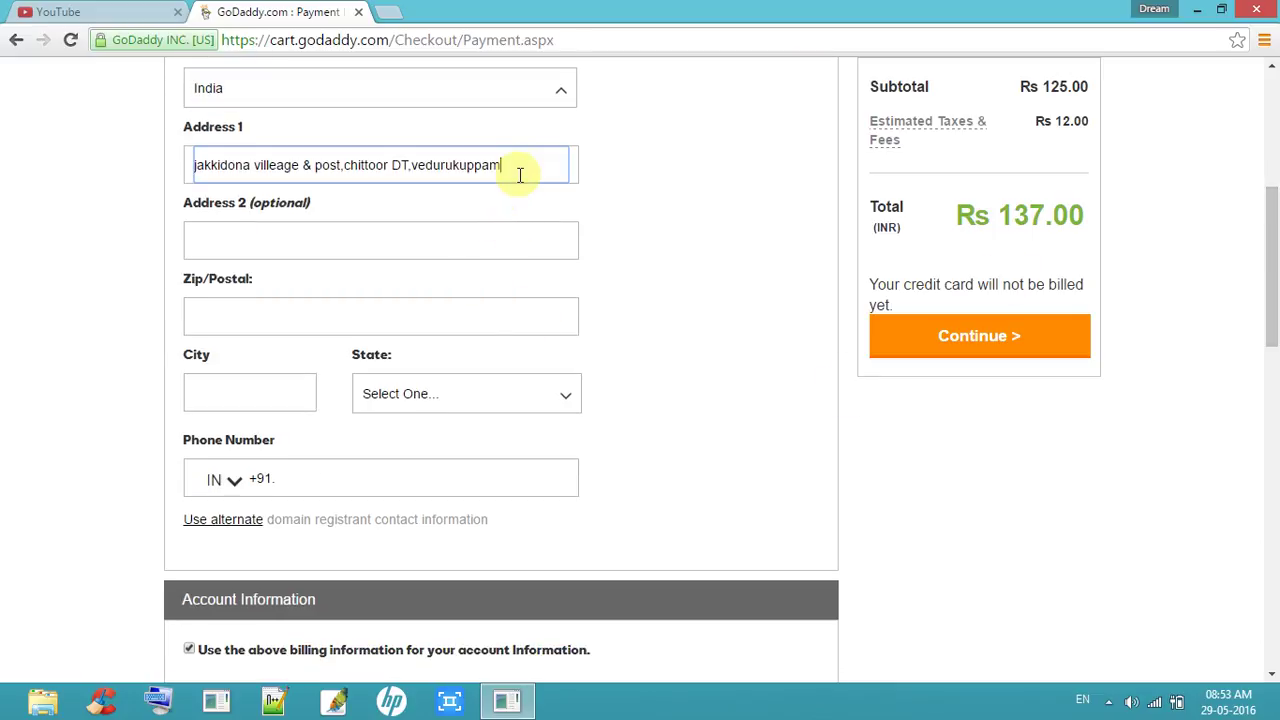
text(mandal)
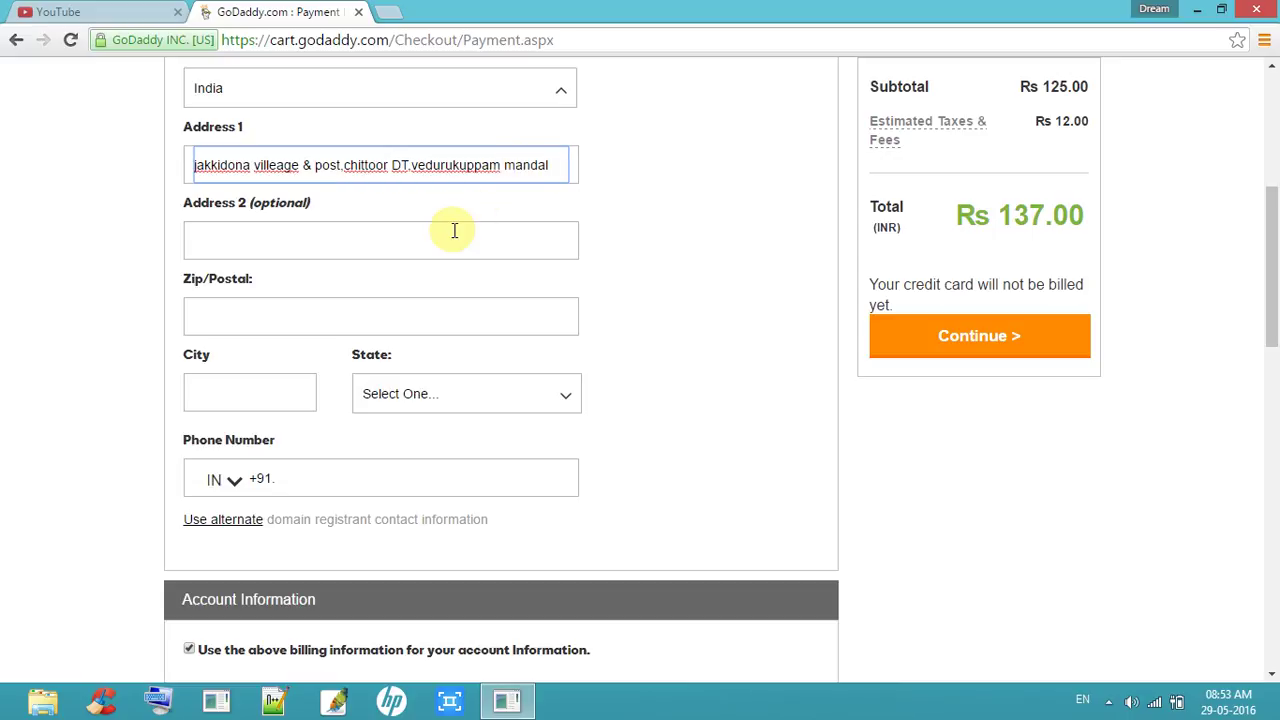
key(ctrl+a)
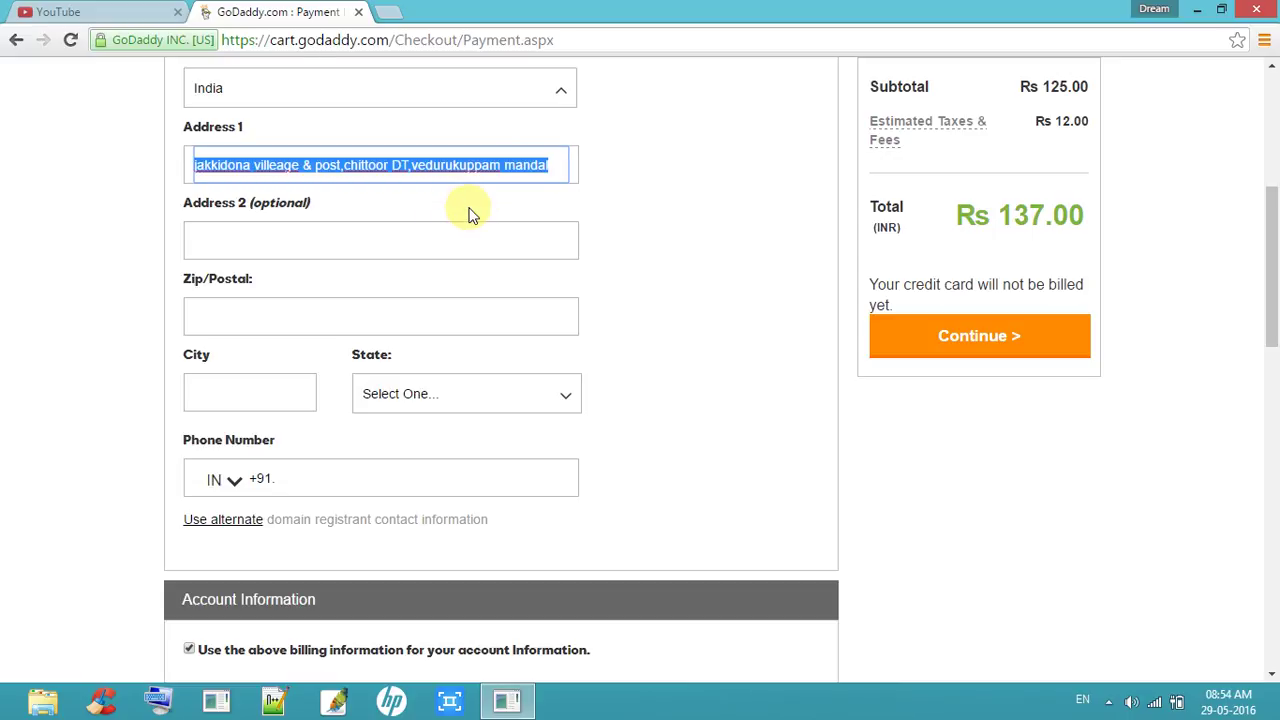
click(456, 322)
text(71)
key(shift+Left)
key(shift+Left)
Step: Enter the billing postal code and city, choose the state, and type the phone number
text(5)
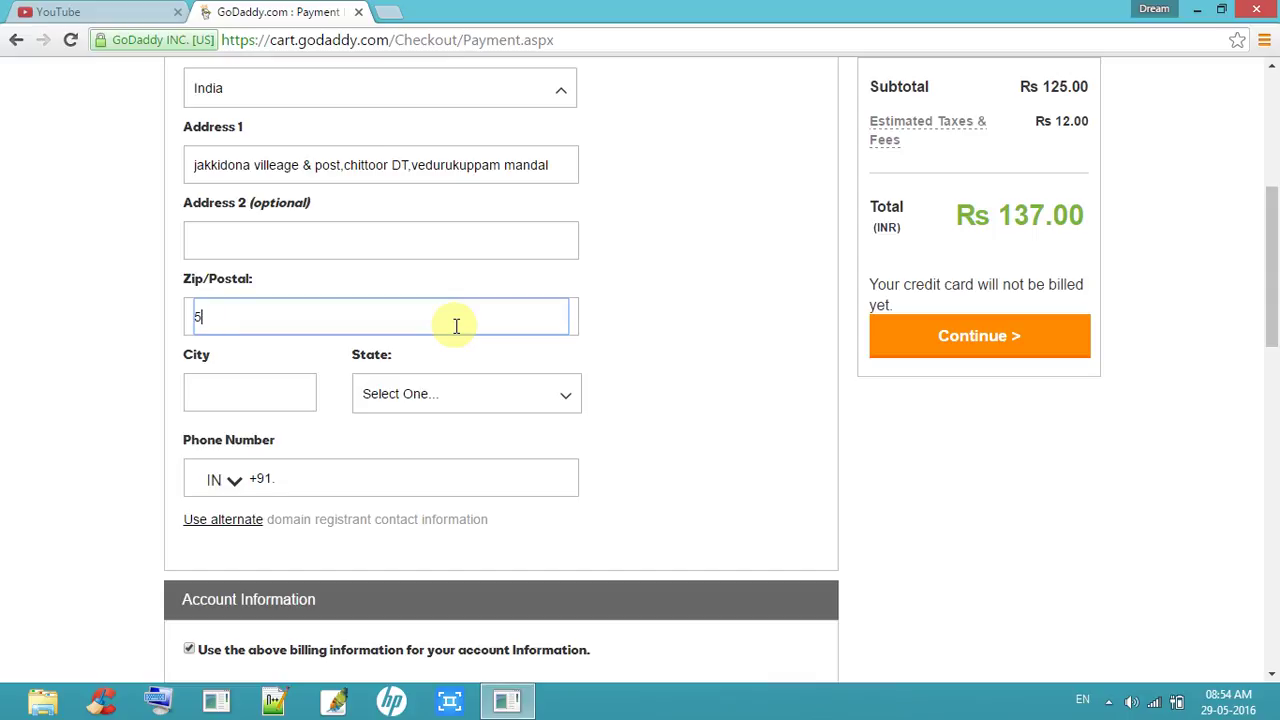
text(17126)
click(285, 392)
text(tir)
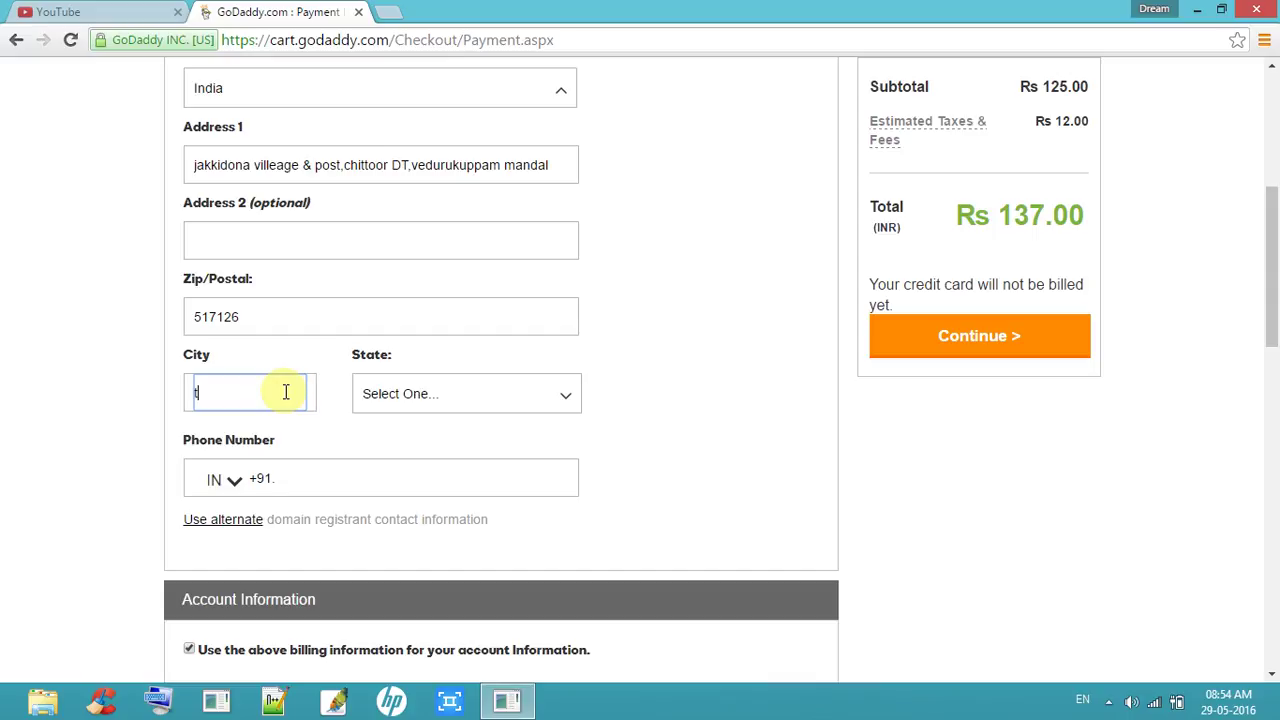
text(ati)
click(403, 395)
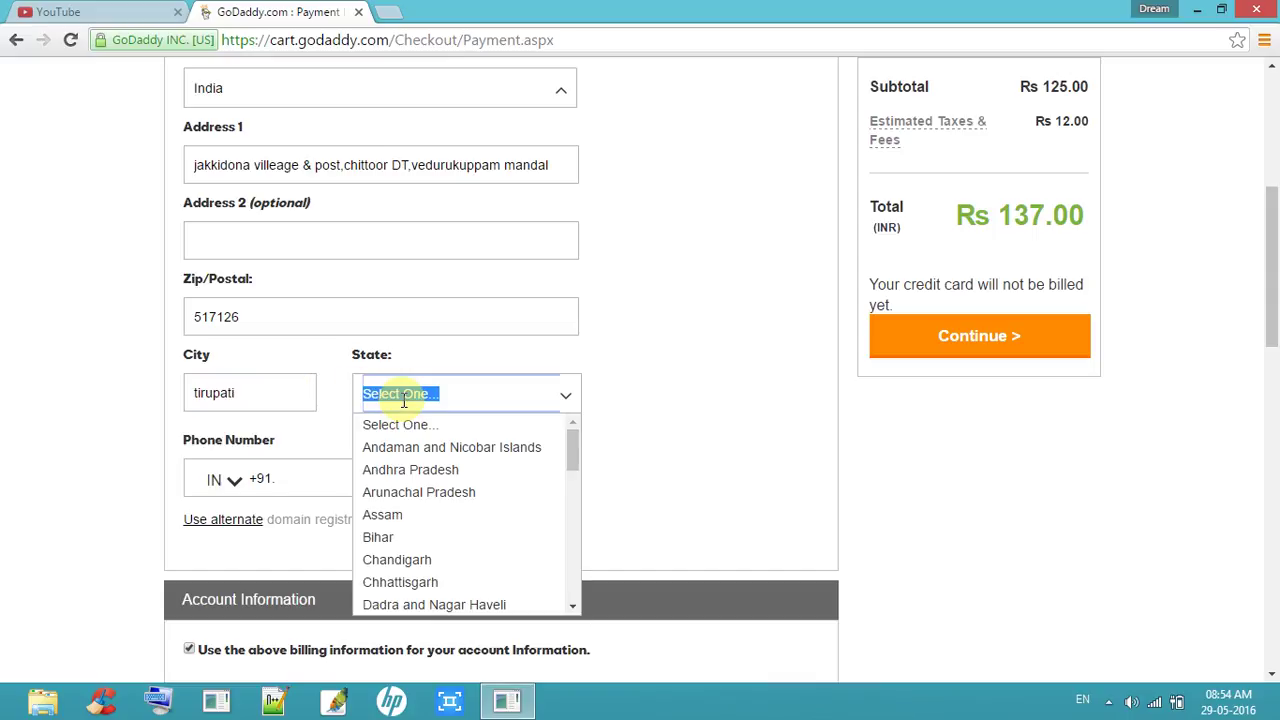
click(410, 469)
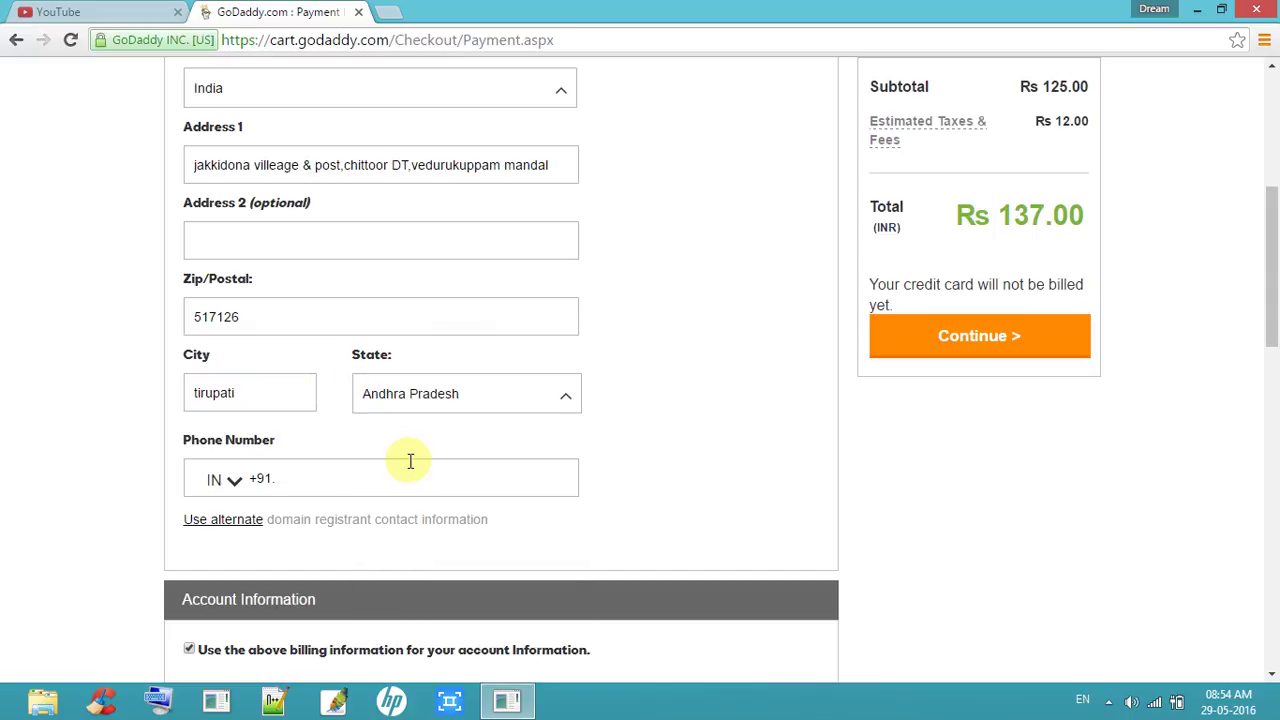
click(375, 469)
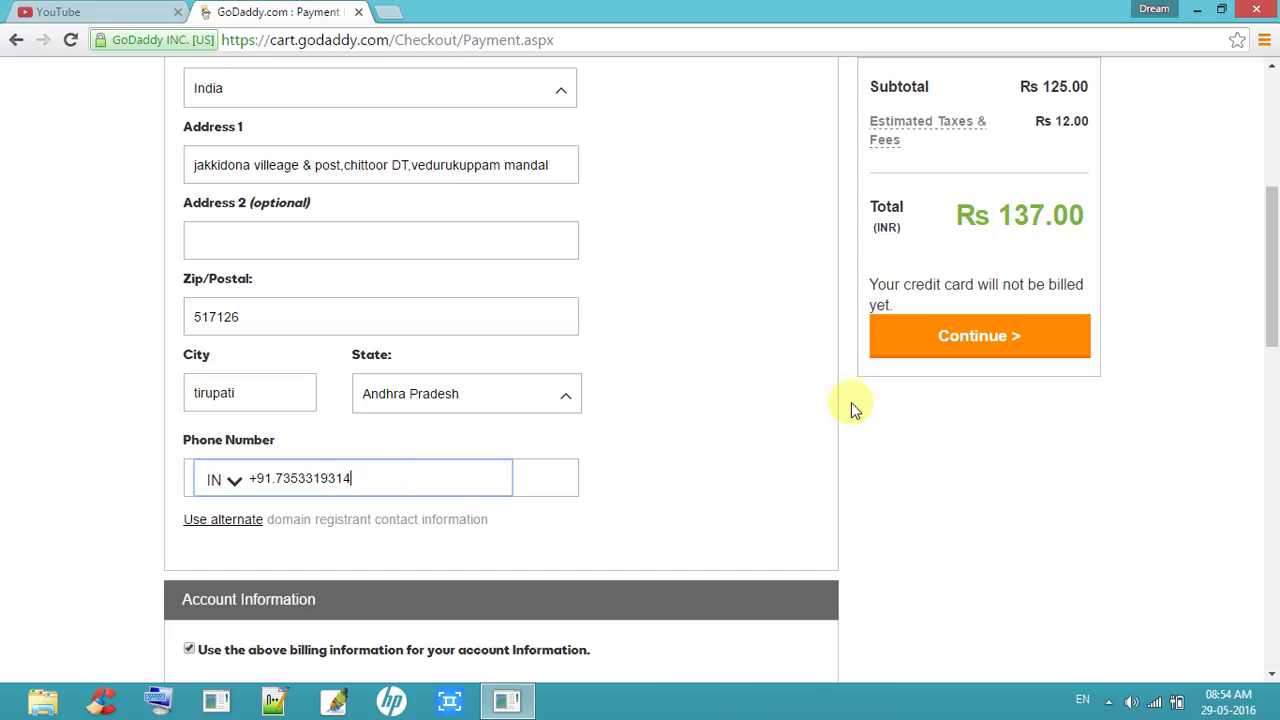
Step: Submit the billing and card details, which returns a Latin-characters-only (A ~ Z) error
drag(1273, 240, 1270, 358)
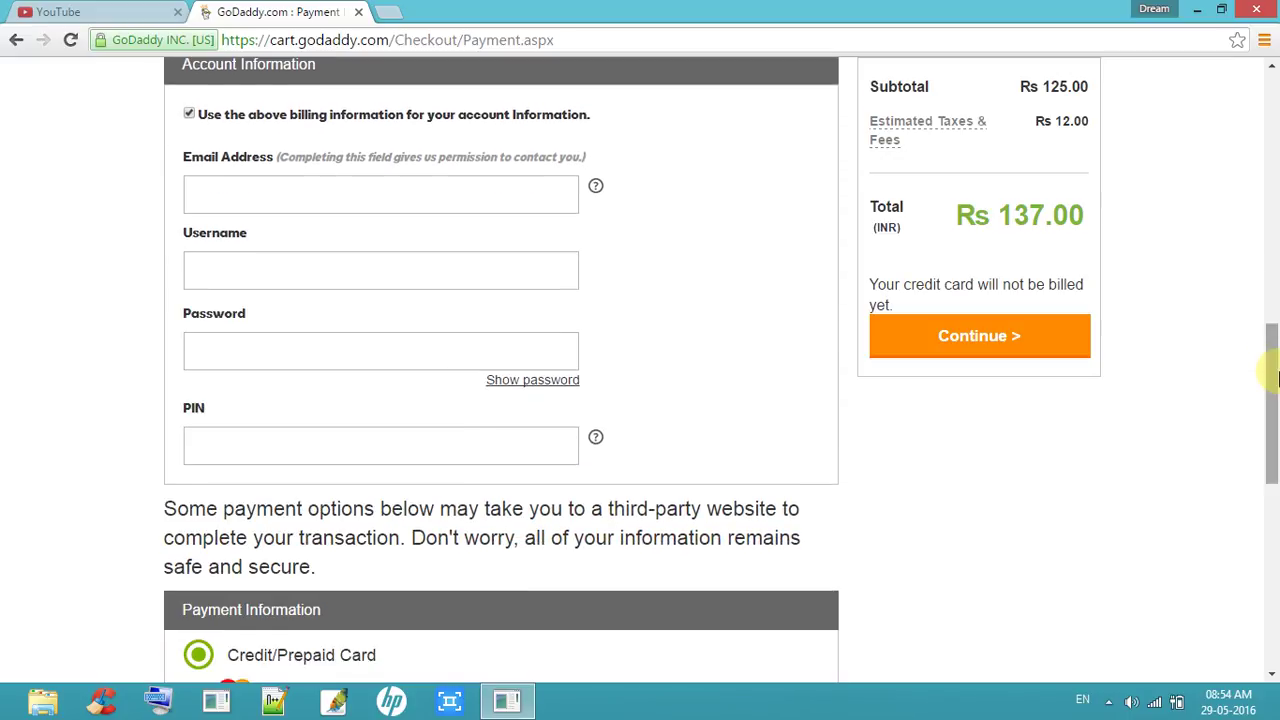
click(1108, 701)
click(1106, 547)
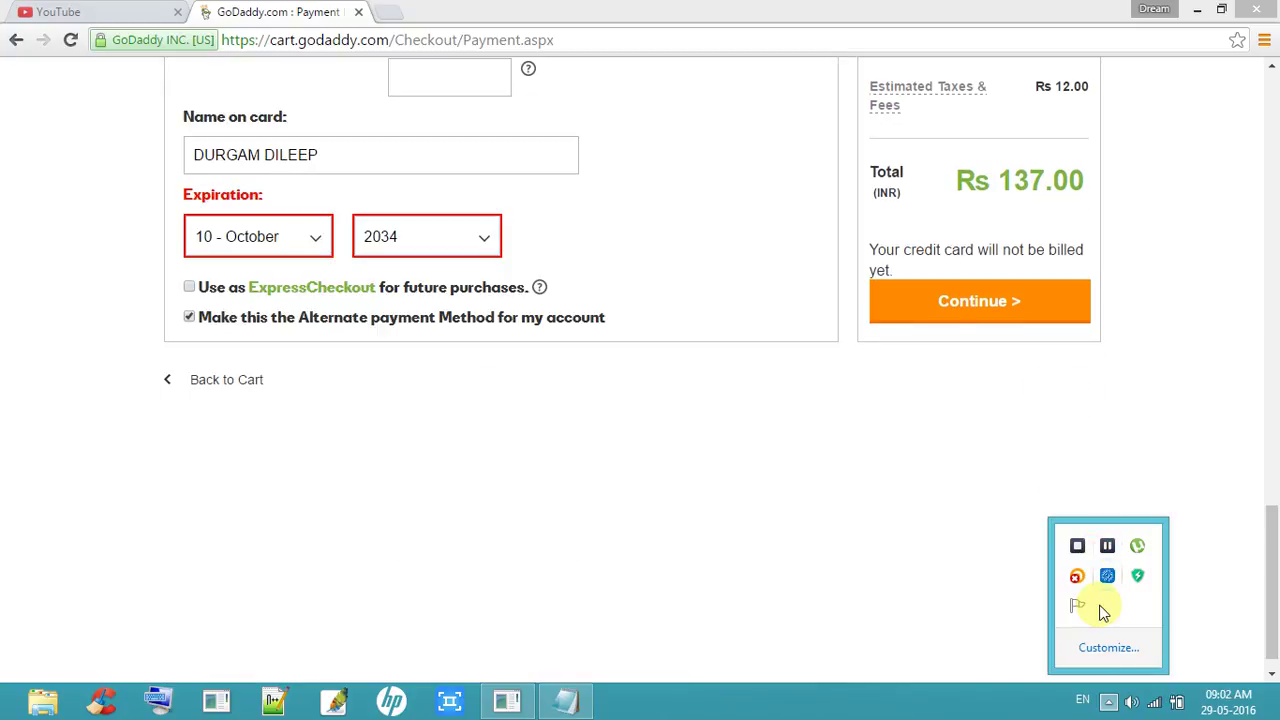
click(1003, 318)
click(1004, 316)
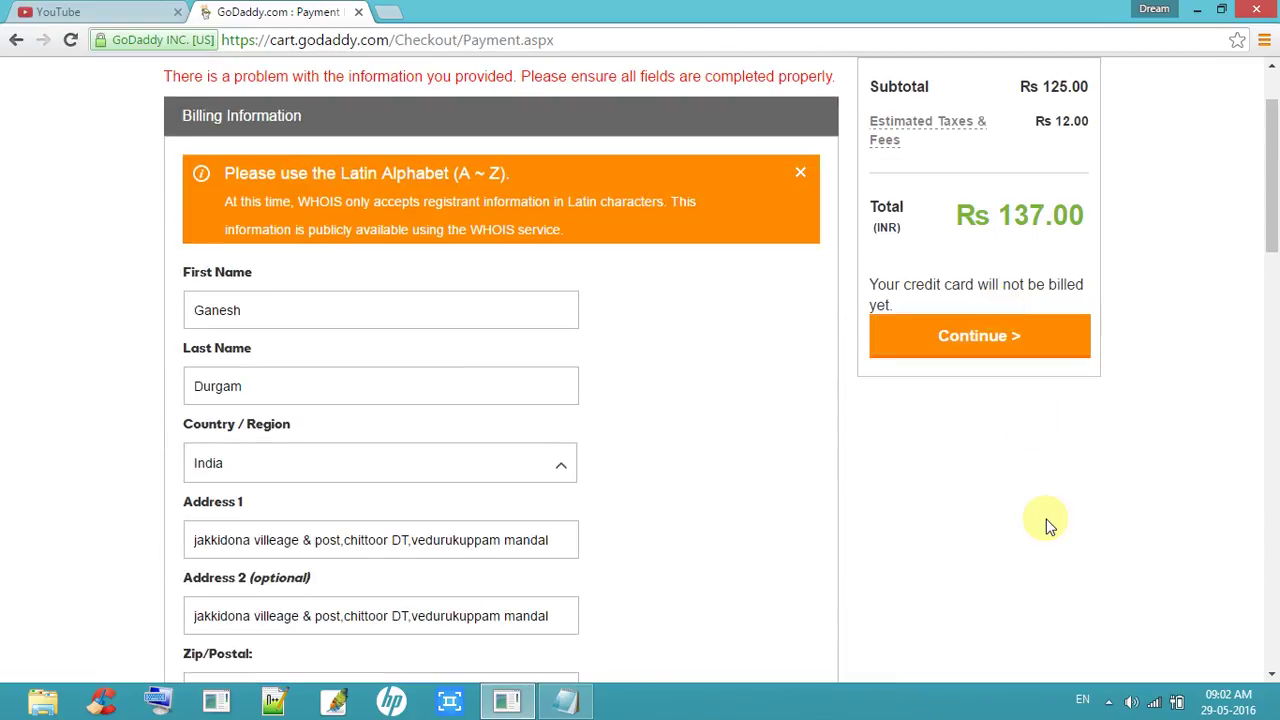
click(1108, 700)
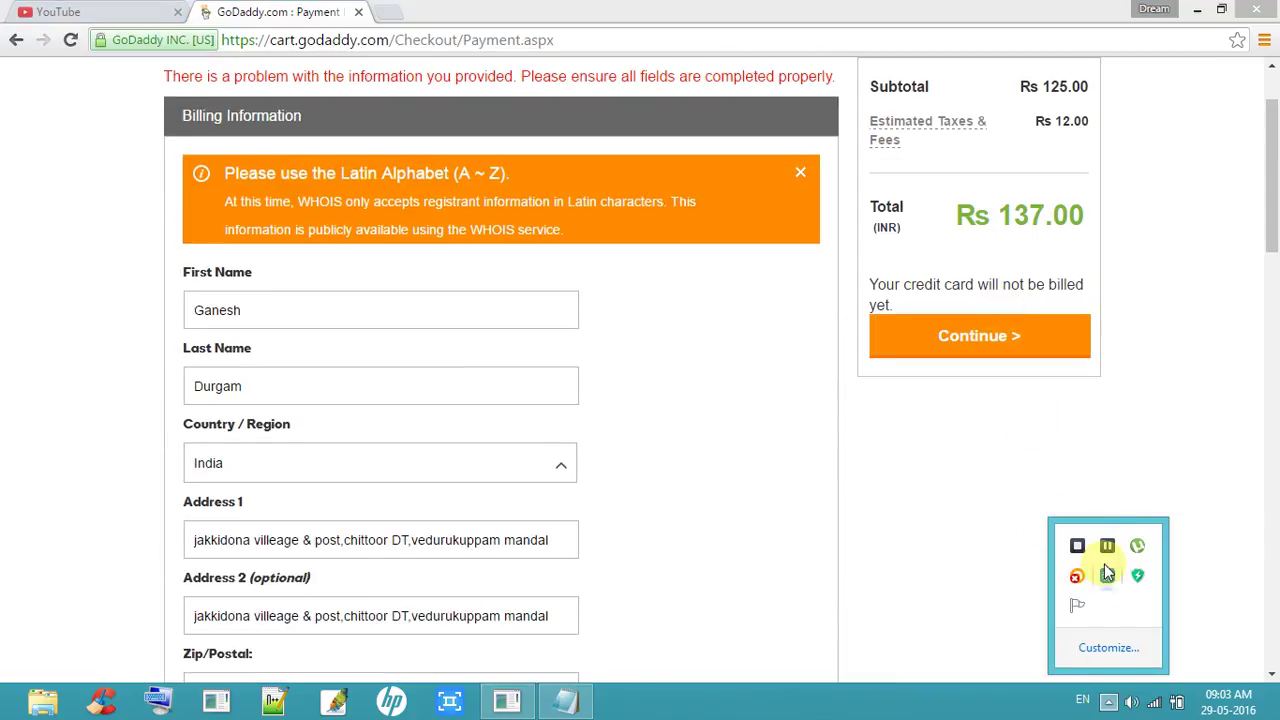
click(1108, 545)
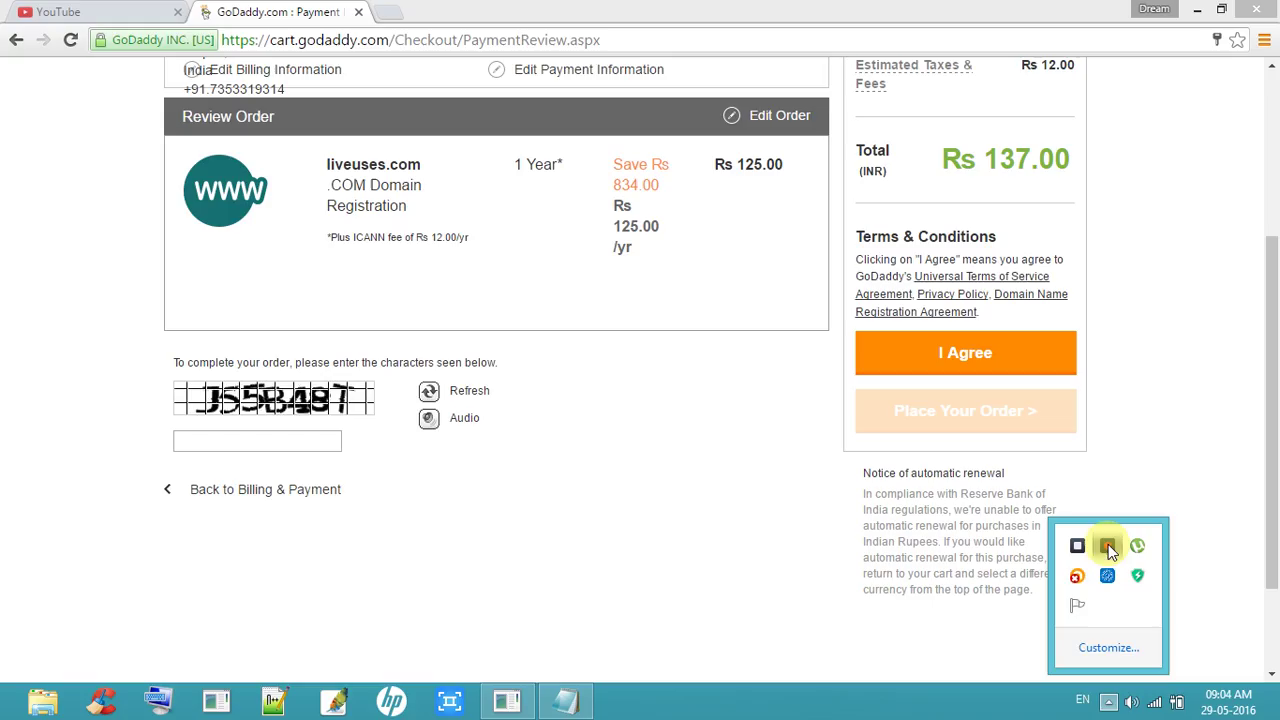
Step: Enter the verification characters, accept the terms, and place the order
click(1108, 700)
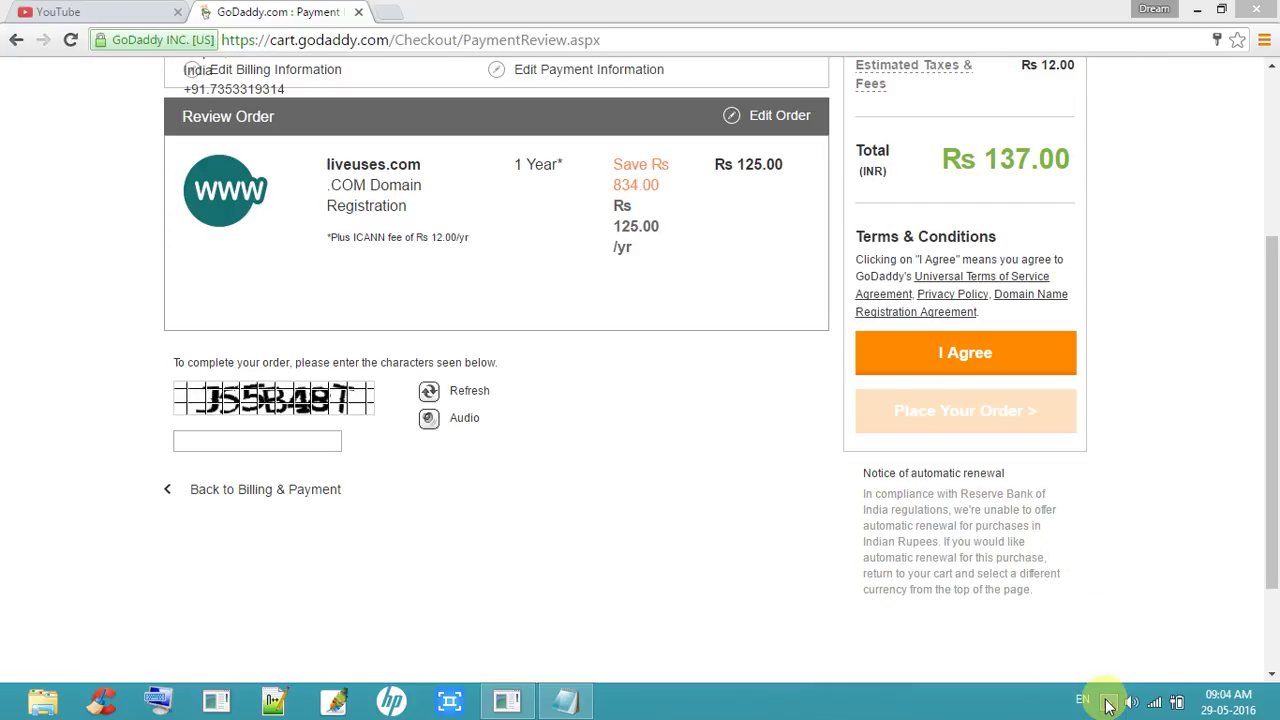
click(320, 438)
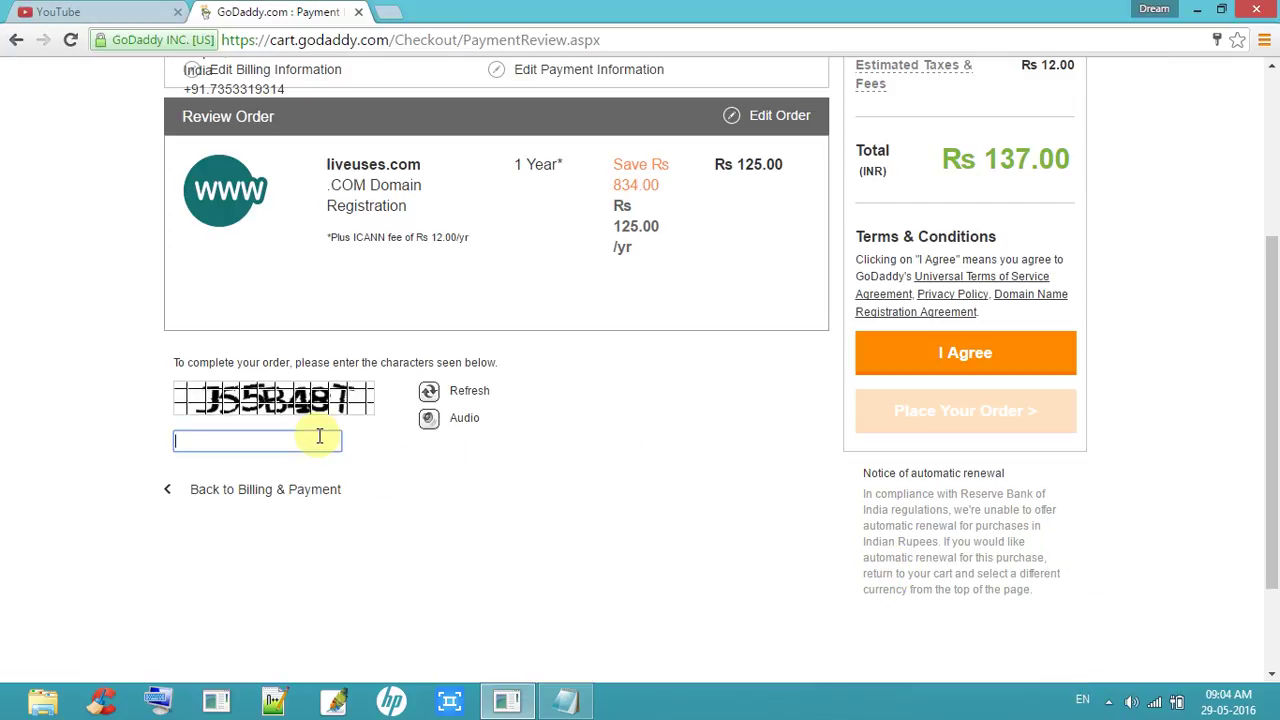
text(J%%)
key(shift+Left)
key(shift+Left)
key(shift+Left)
key(shift+Left)
text(55)
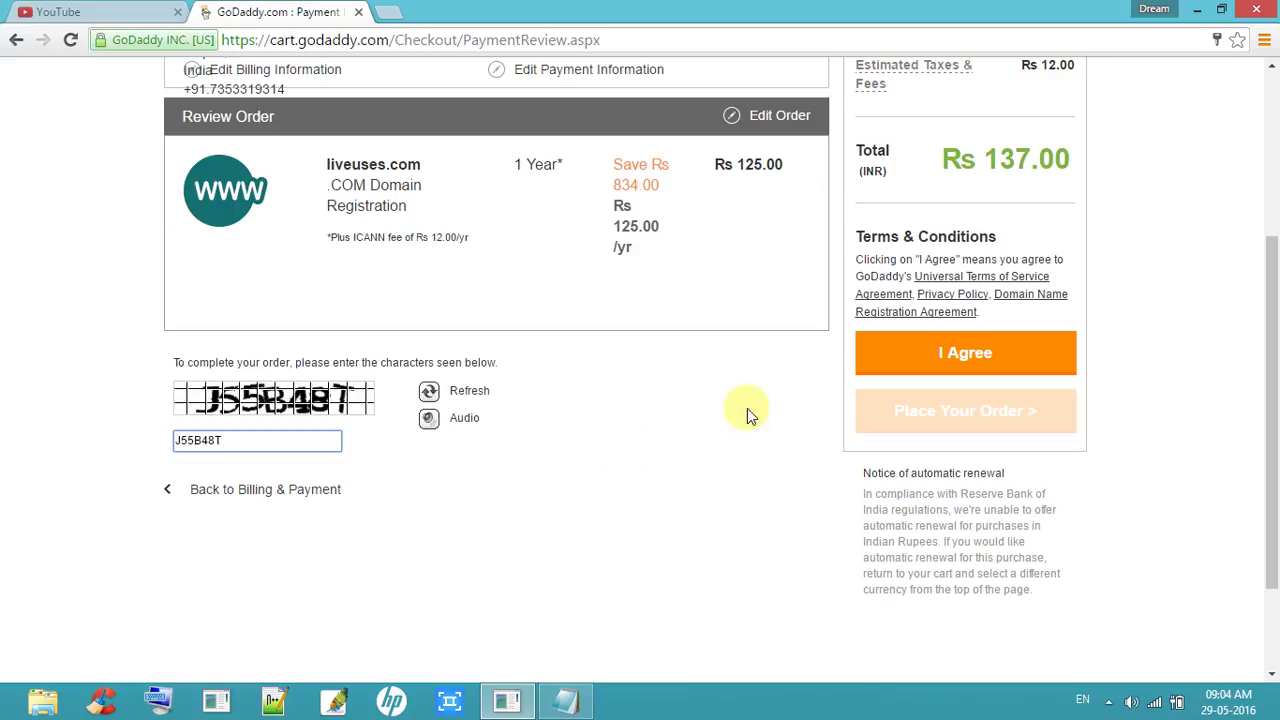
click(1022, 369)
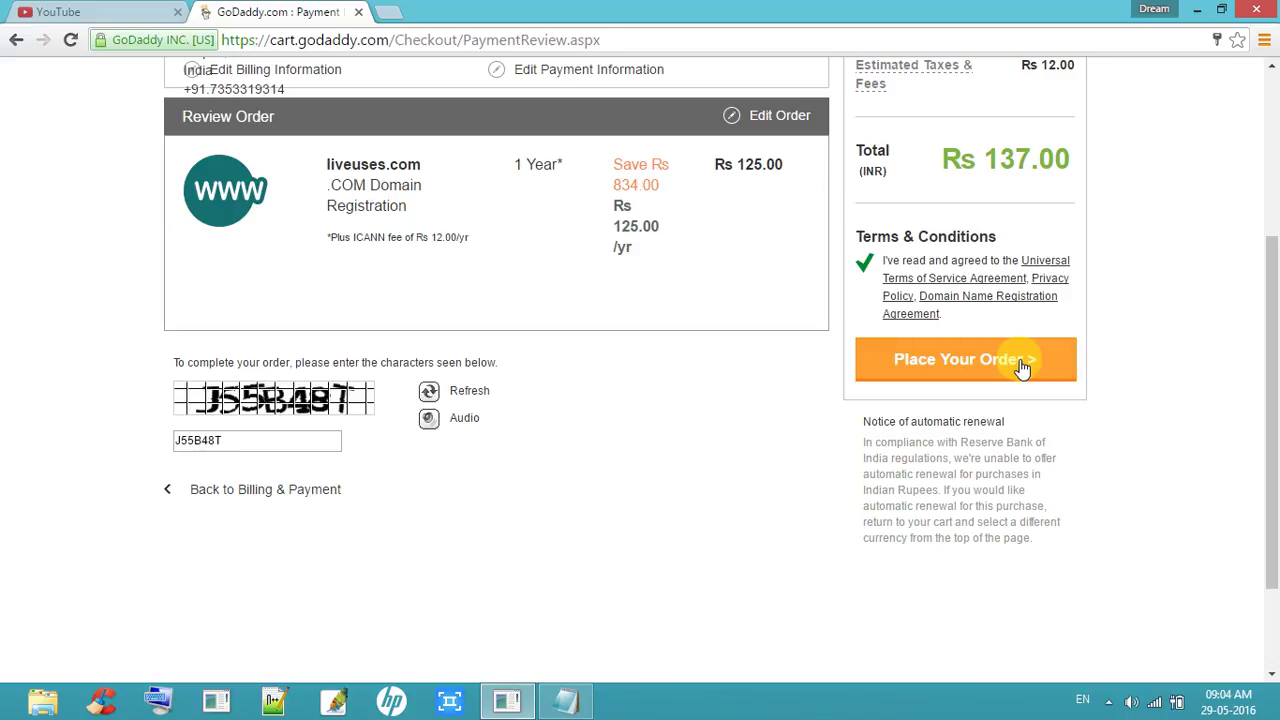
click(1022, 369)
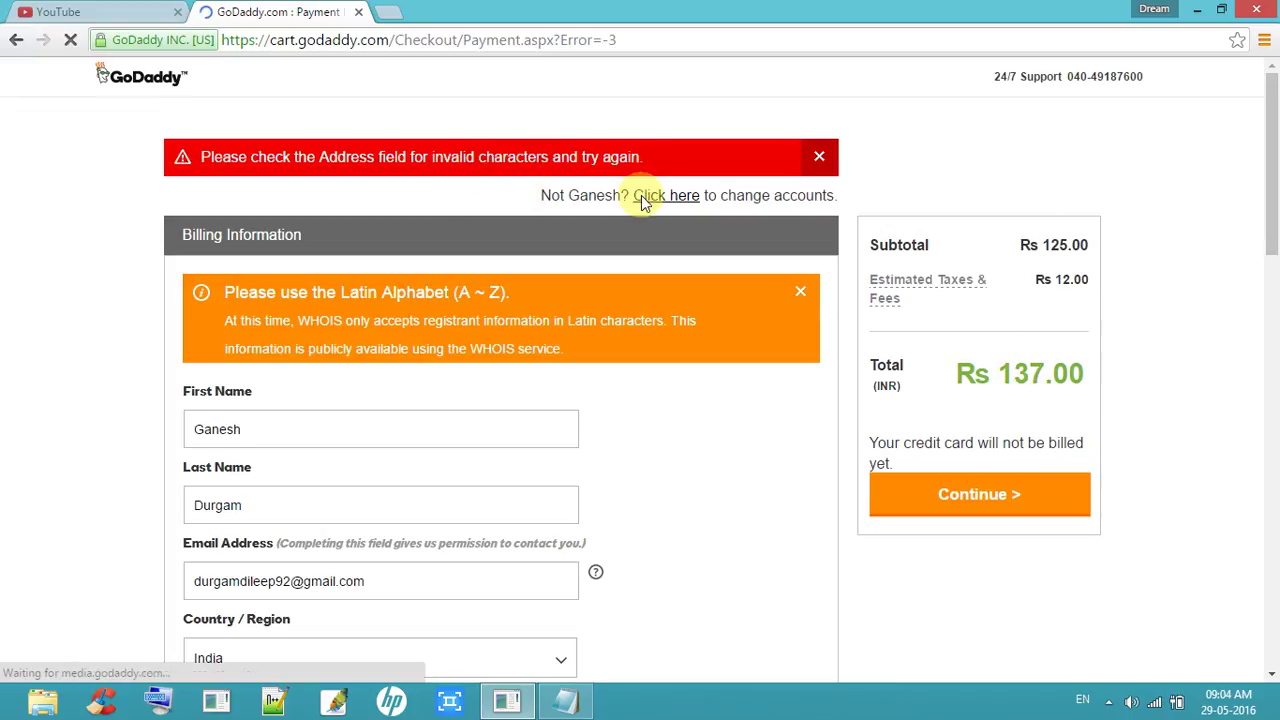
Step: Continue past the address error until the State Bank of India OTP page loads
drag(1277, 180, 1274, 271)
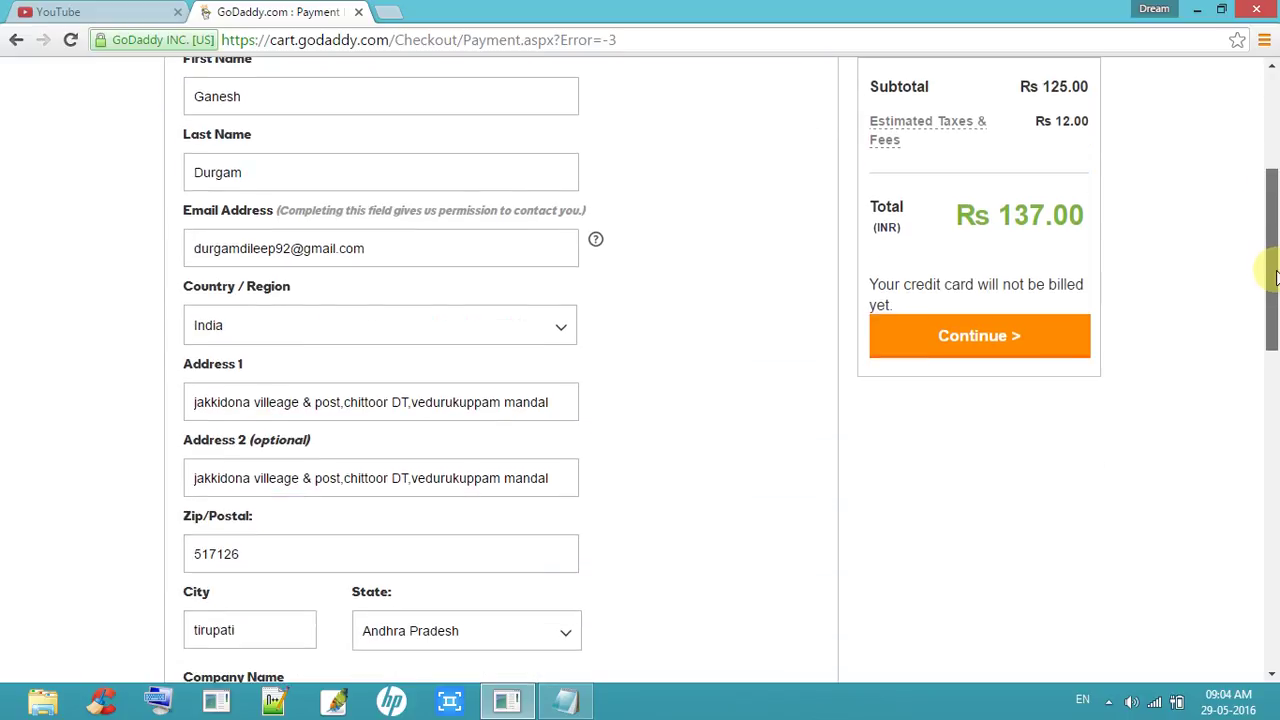
click(1106, 704)
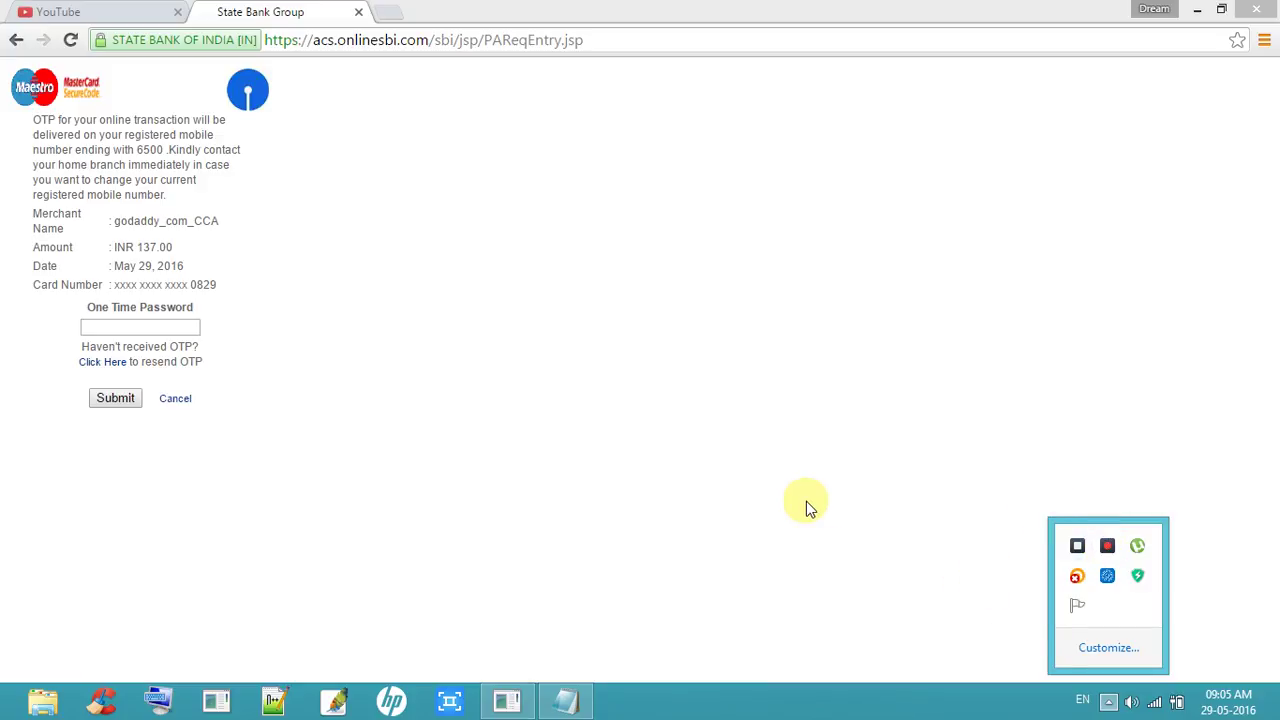
Step: Enter the SMS one-time password and submit it to authorise the INR 137.00 payment
click(185, 329)
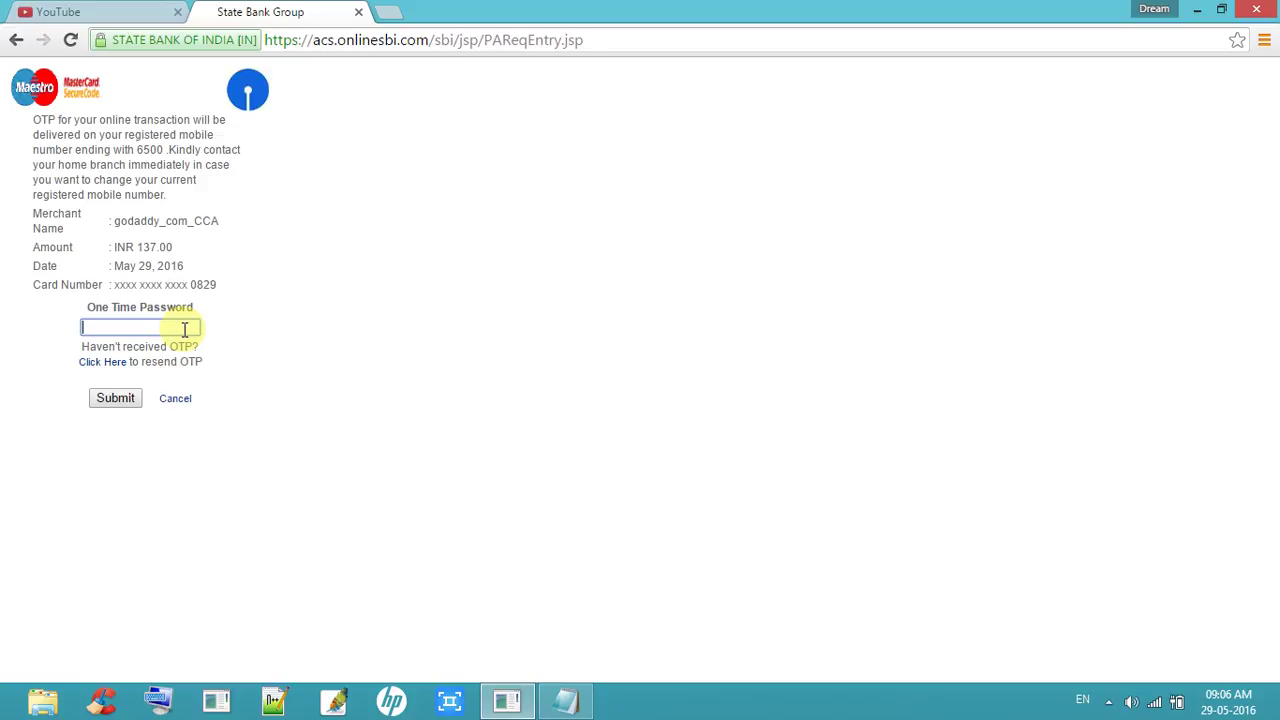
click(137, 10)
click(230, 8)
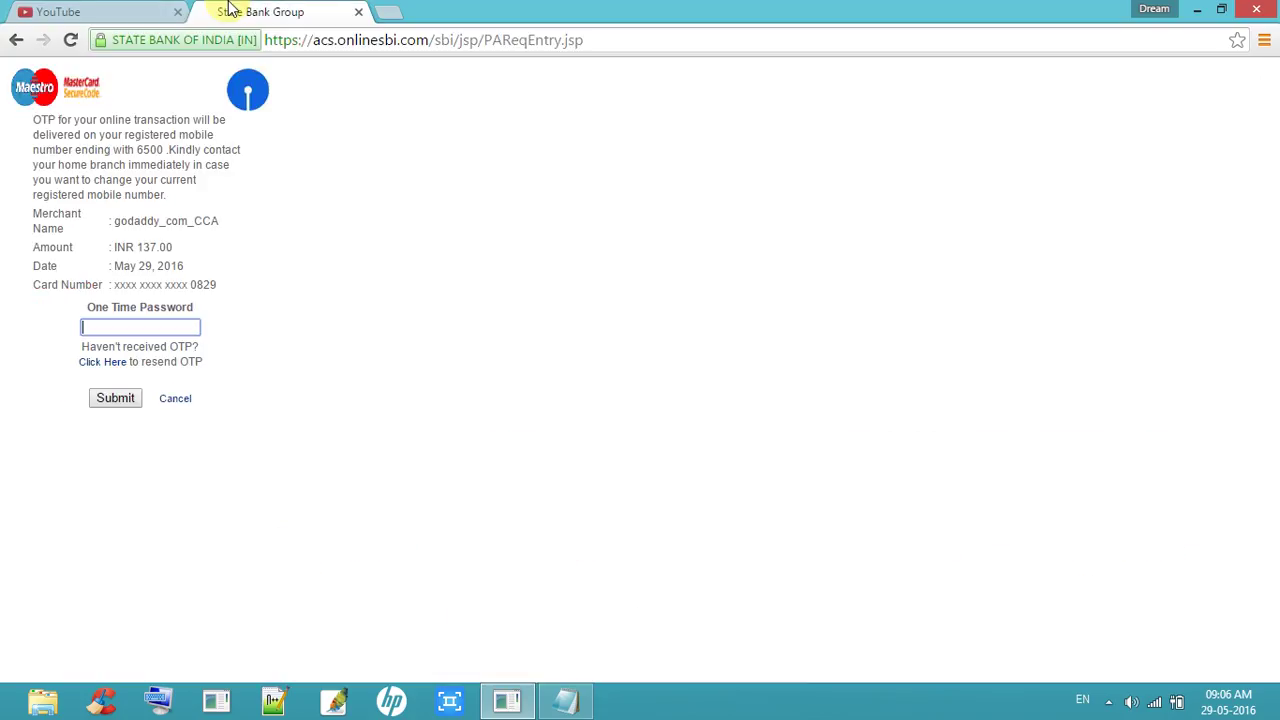
click(193, 333)
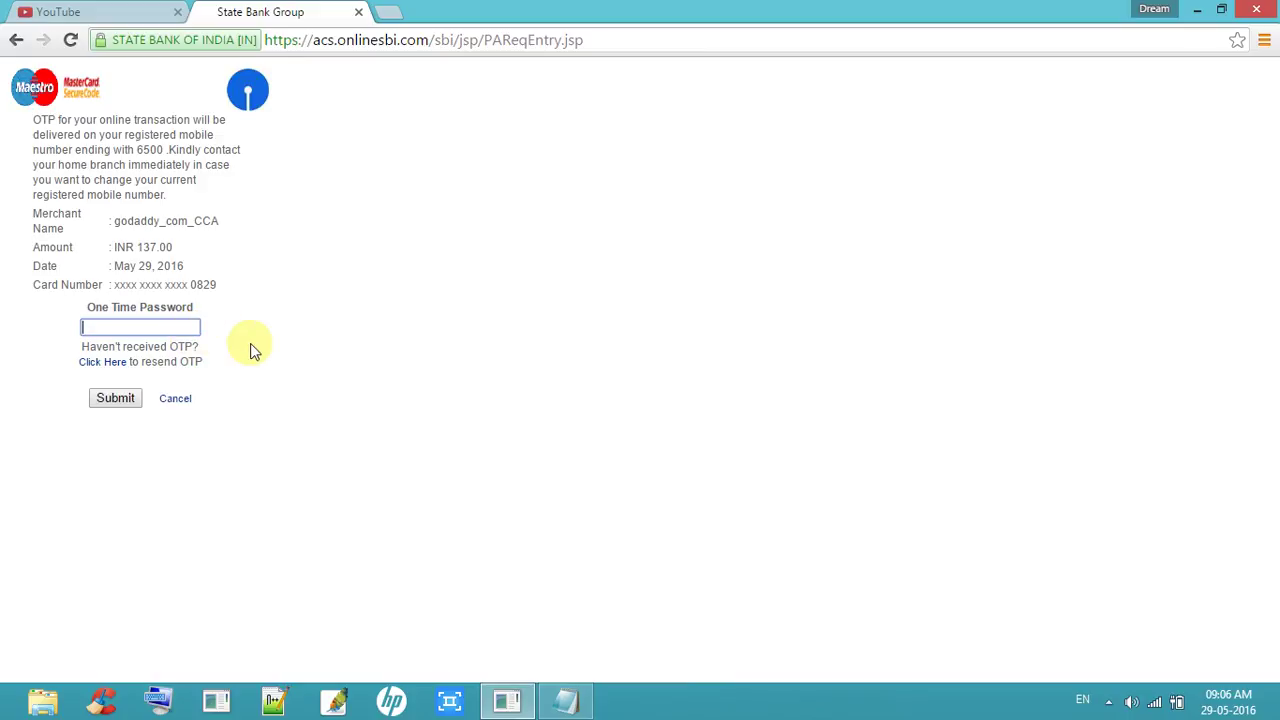
click(1110, 702)
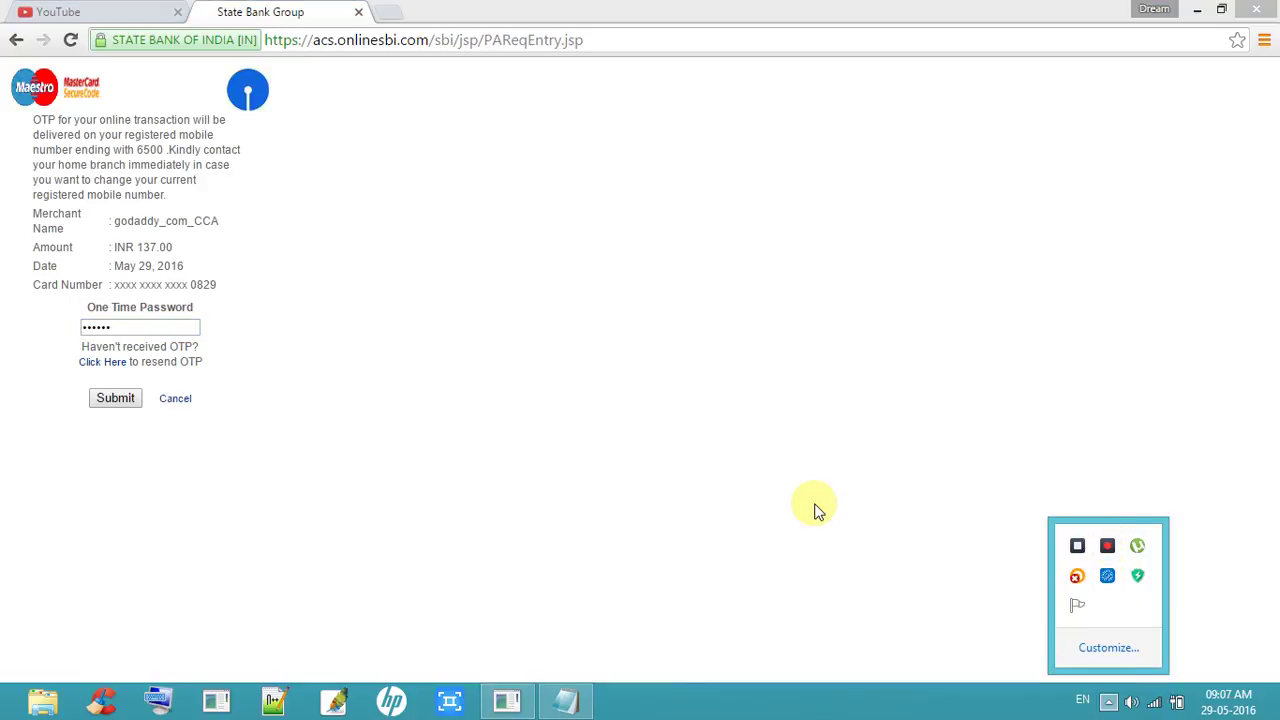
click(1110, 702)
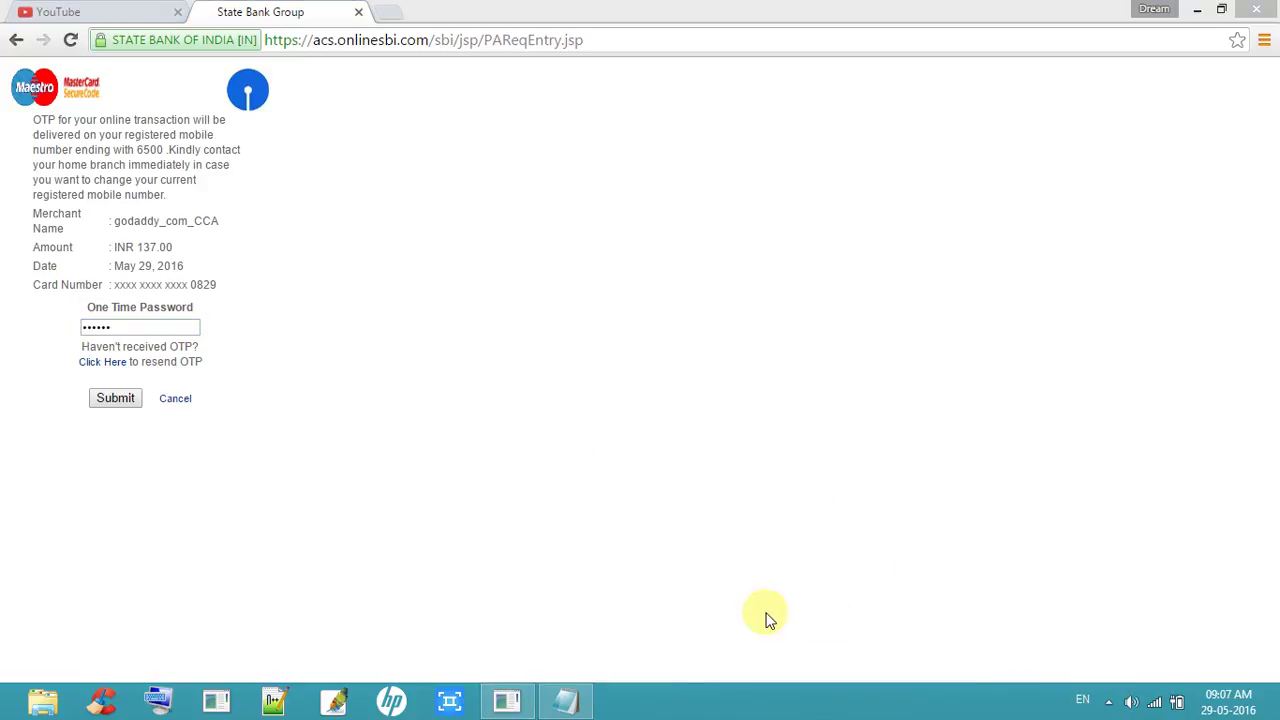
click(134, 398)
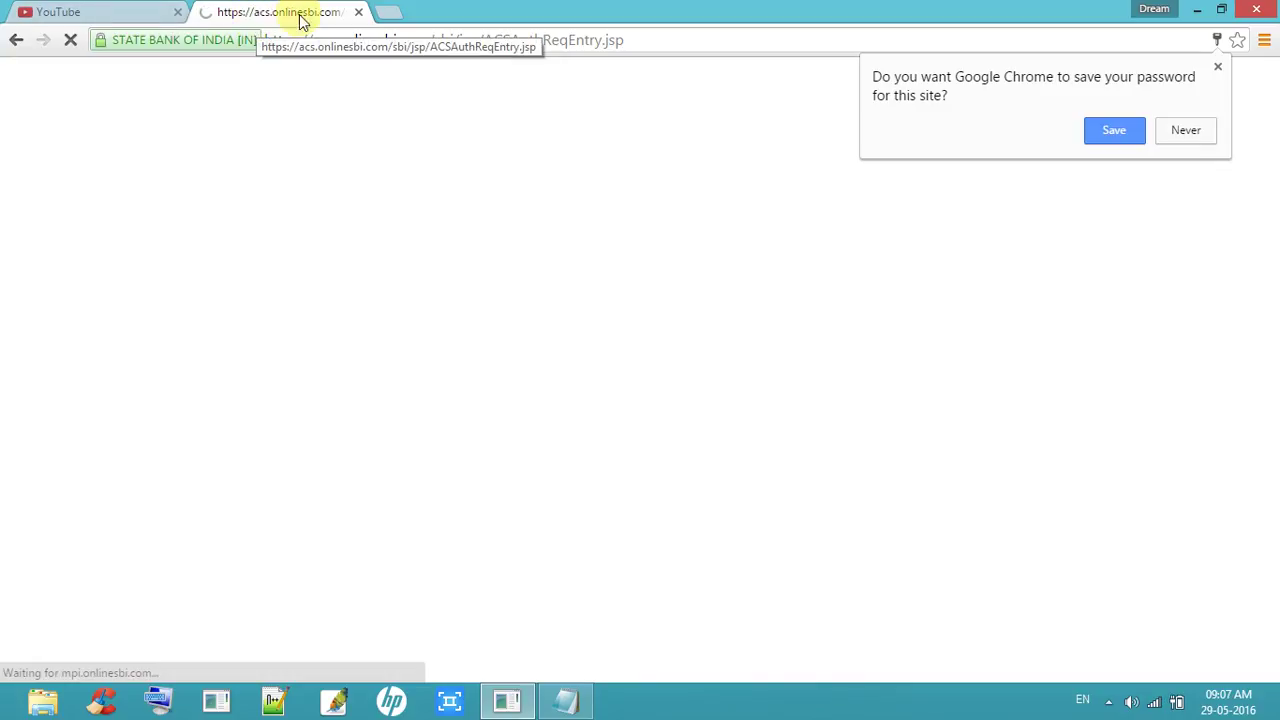
Step: Decline Chrome's password saving and review the Rs 137.00 order confirmation page
click(1172, 134)
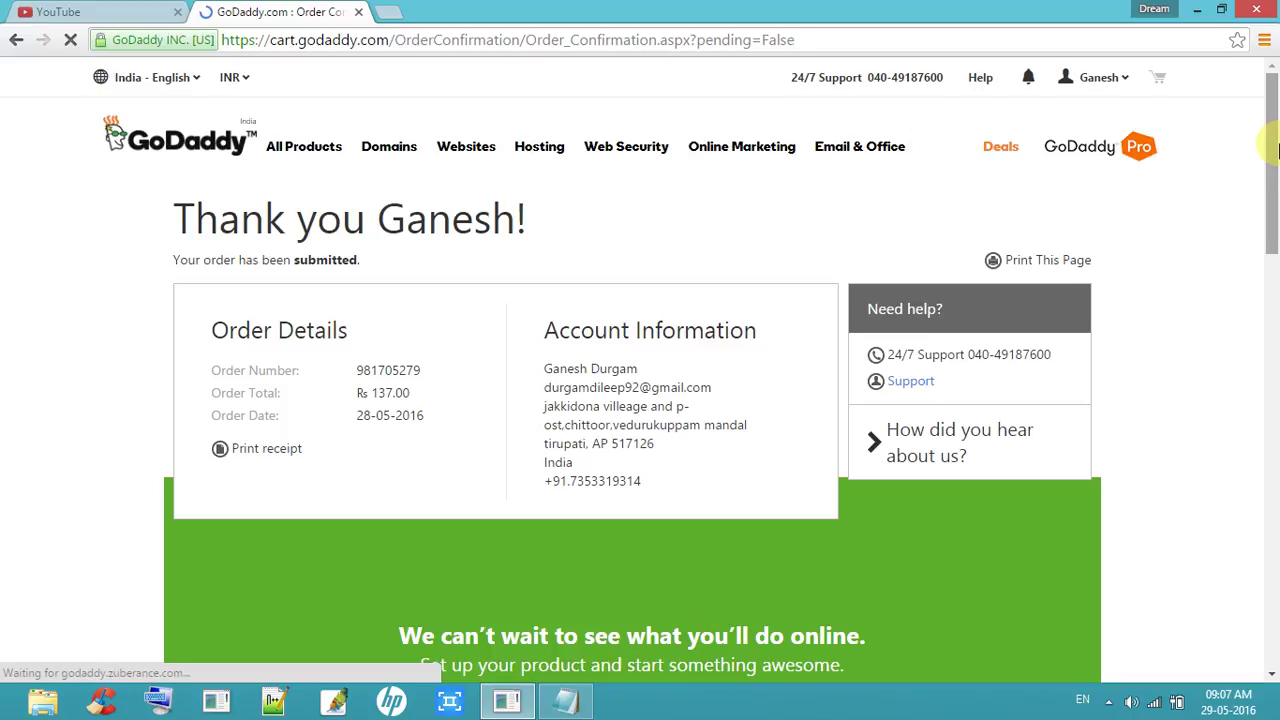
drag(1276, 148, 1276, 194)
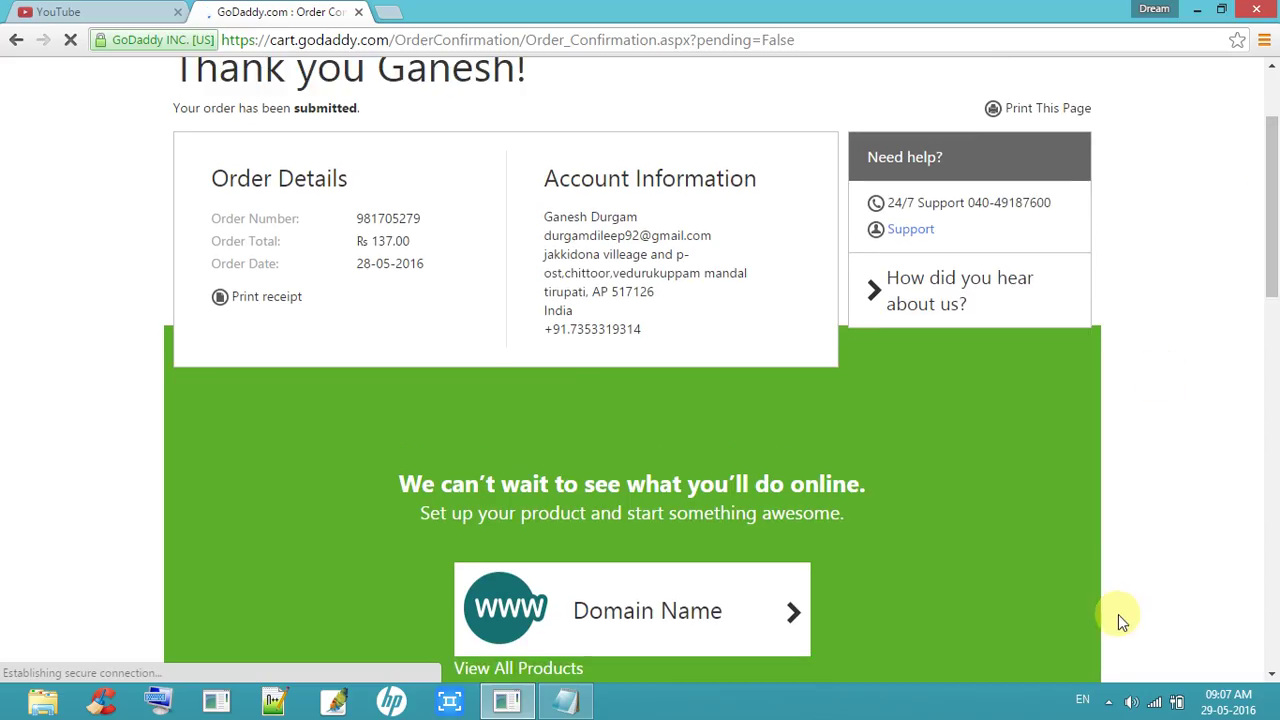
click(1110, 703)
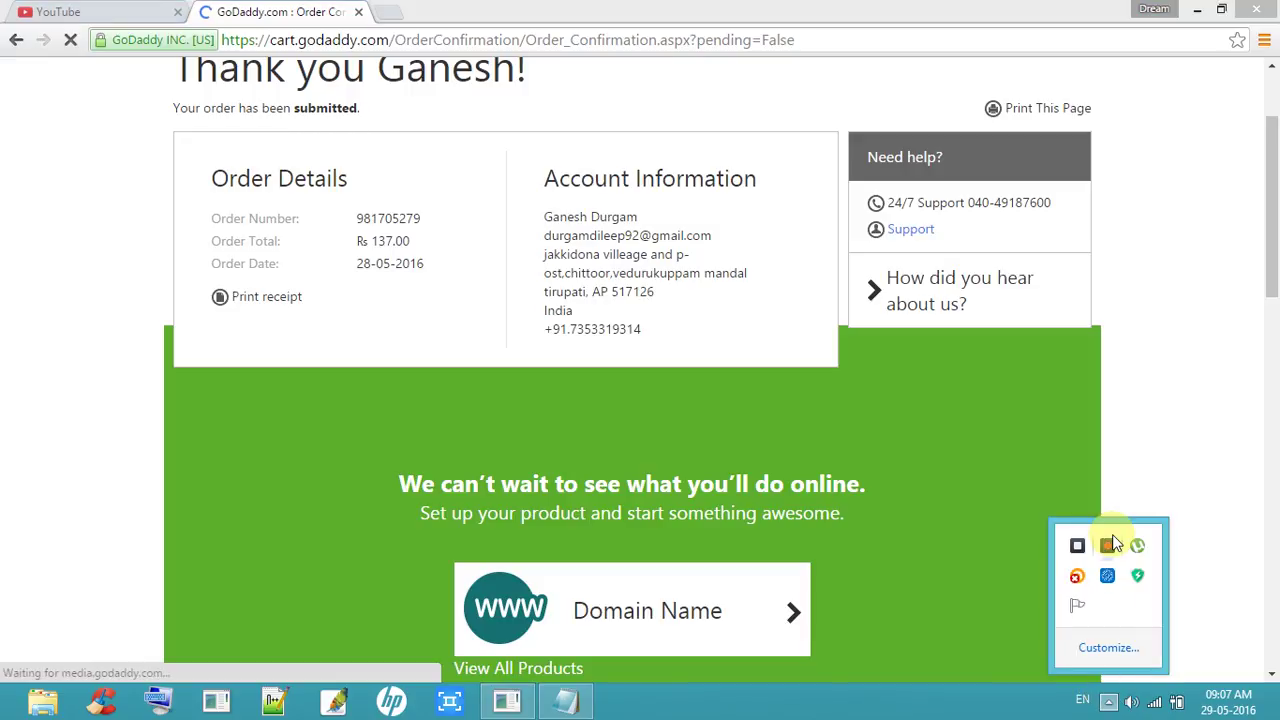